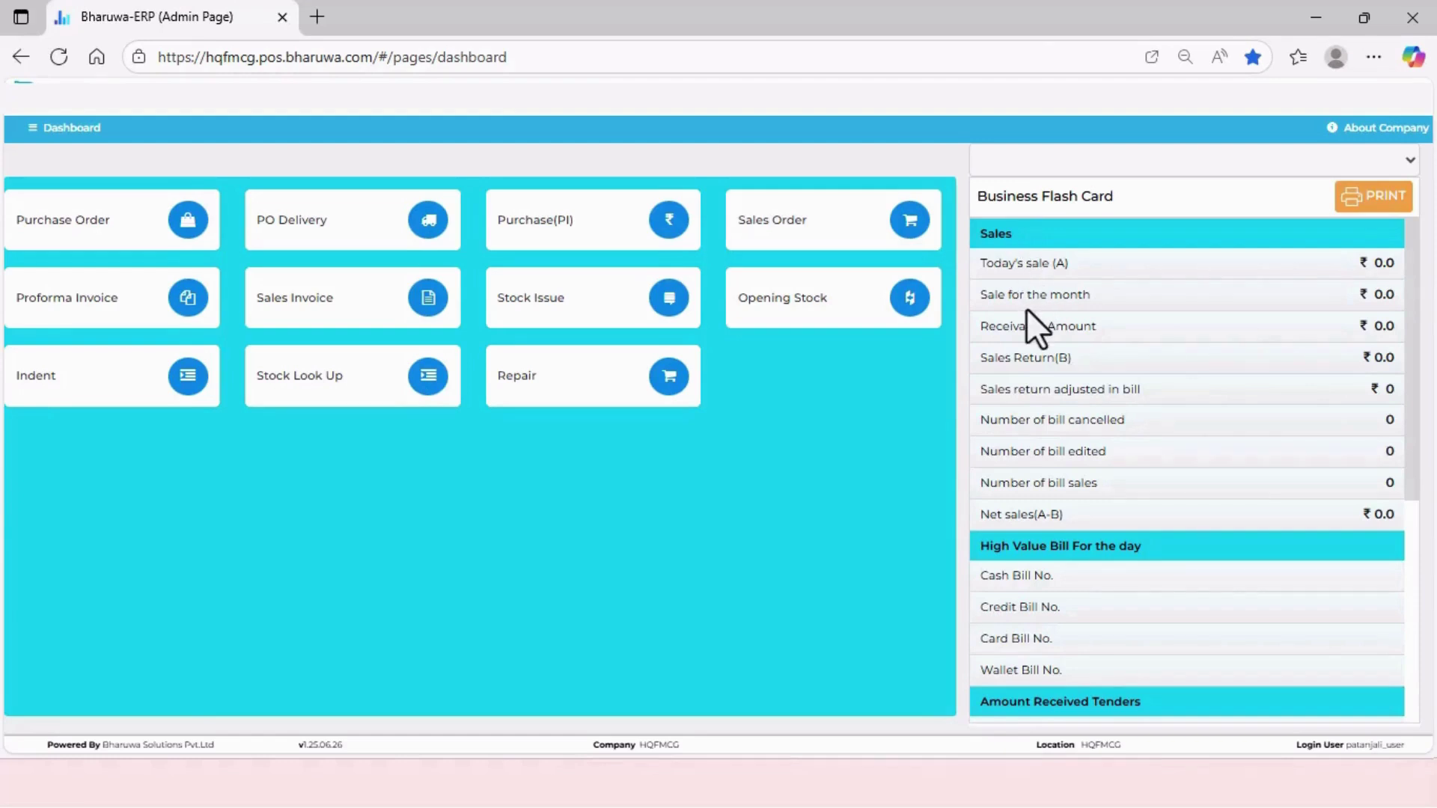
Review the sales, tender and purchase figures in the Business Flash Card, and open the Customer Master list
{"action": "scroll", "coordinate": [1025, 309], "scroll_direction": "down", "scroll_amount": 3}
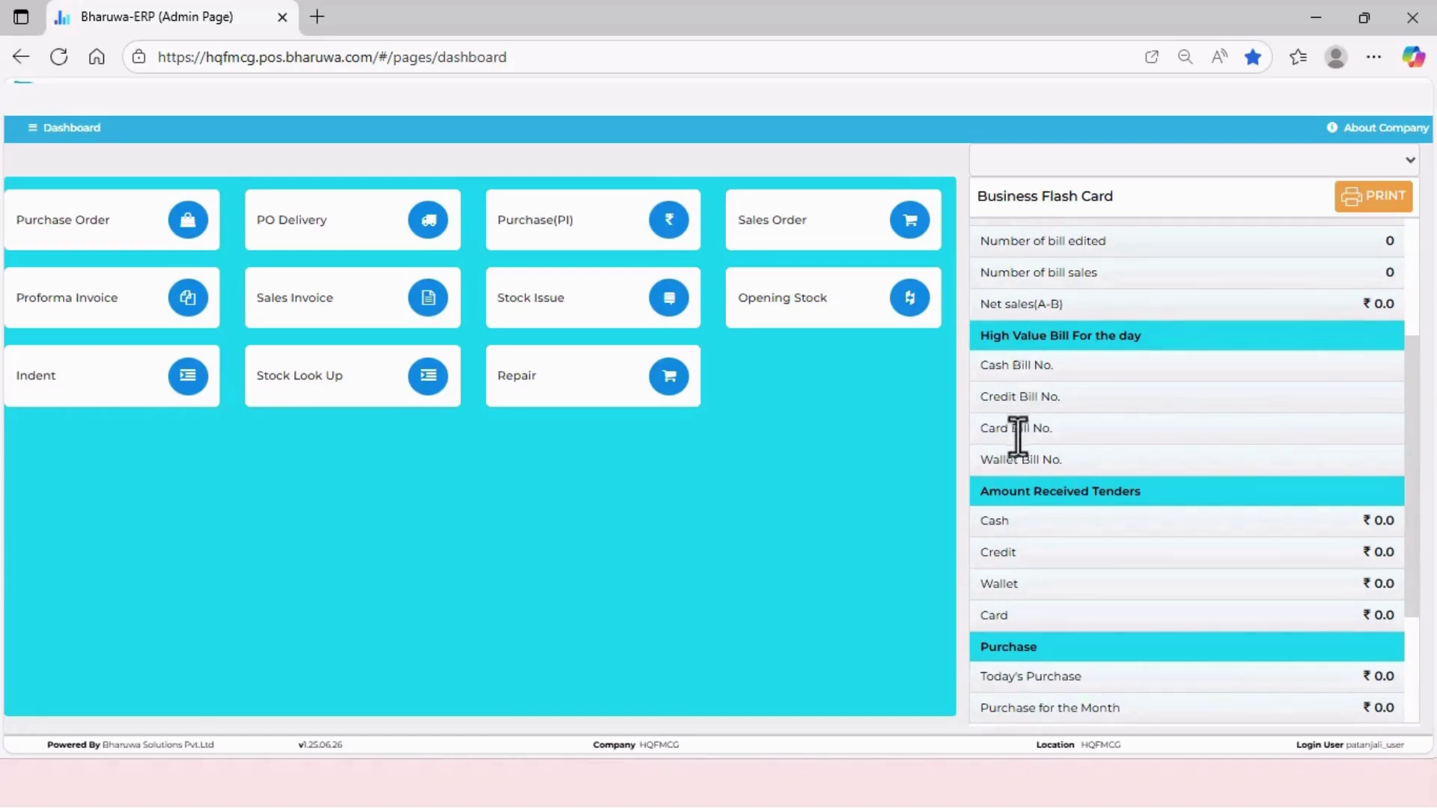
{"action": "scroll", "coordinate": [1019, 432], "scroll_direction": "down", "scroll_amount": 3}
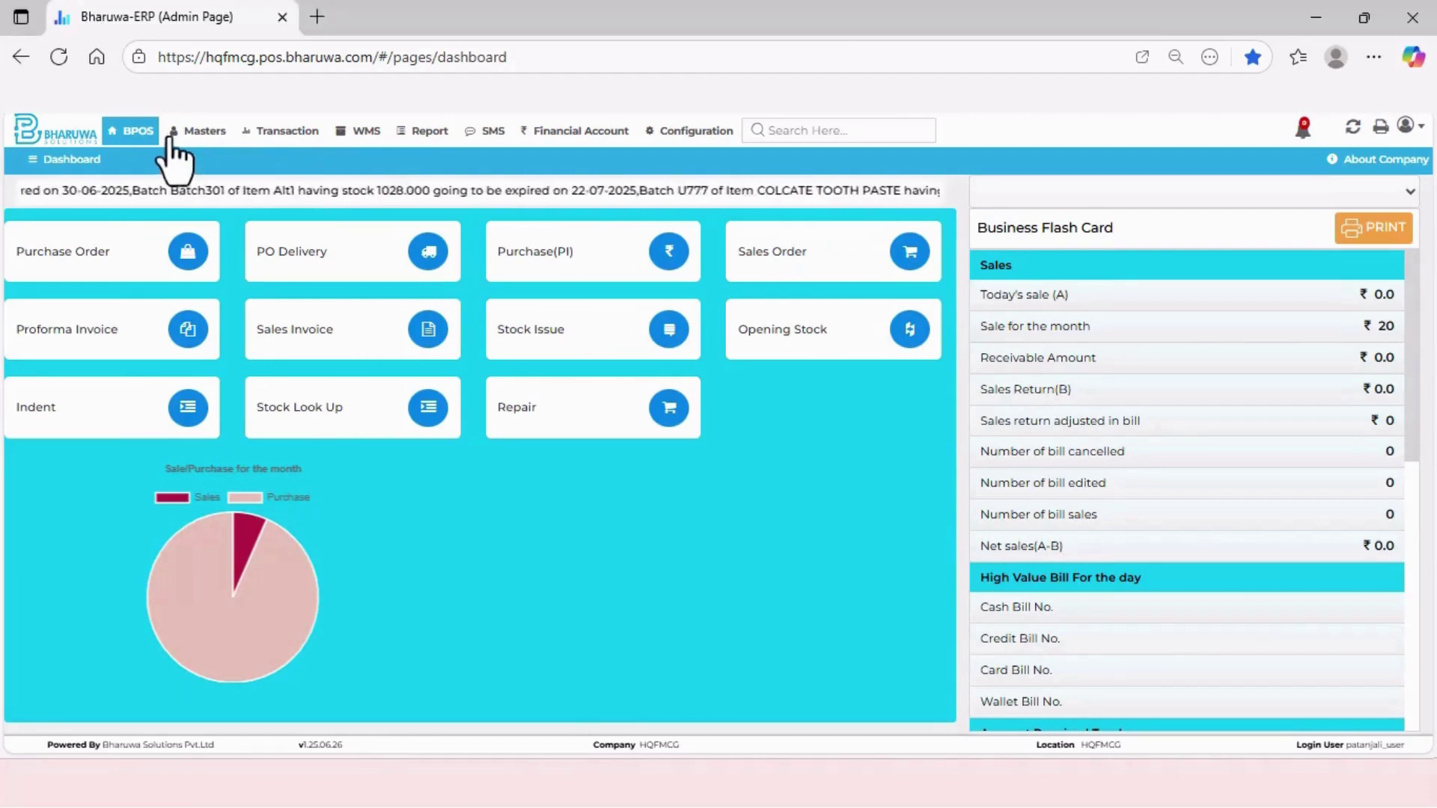
{"action": "left_click", "coordinate": [200, 133]}
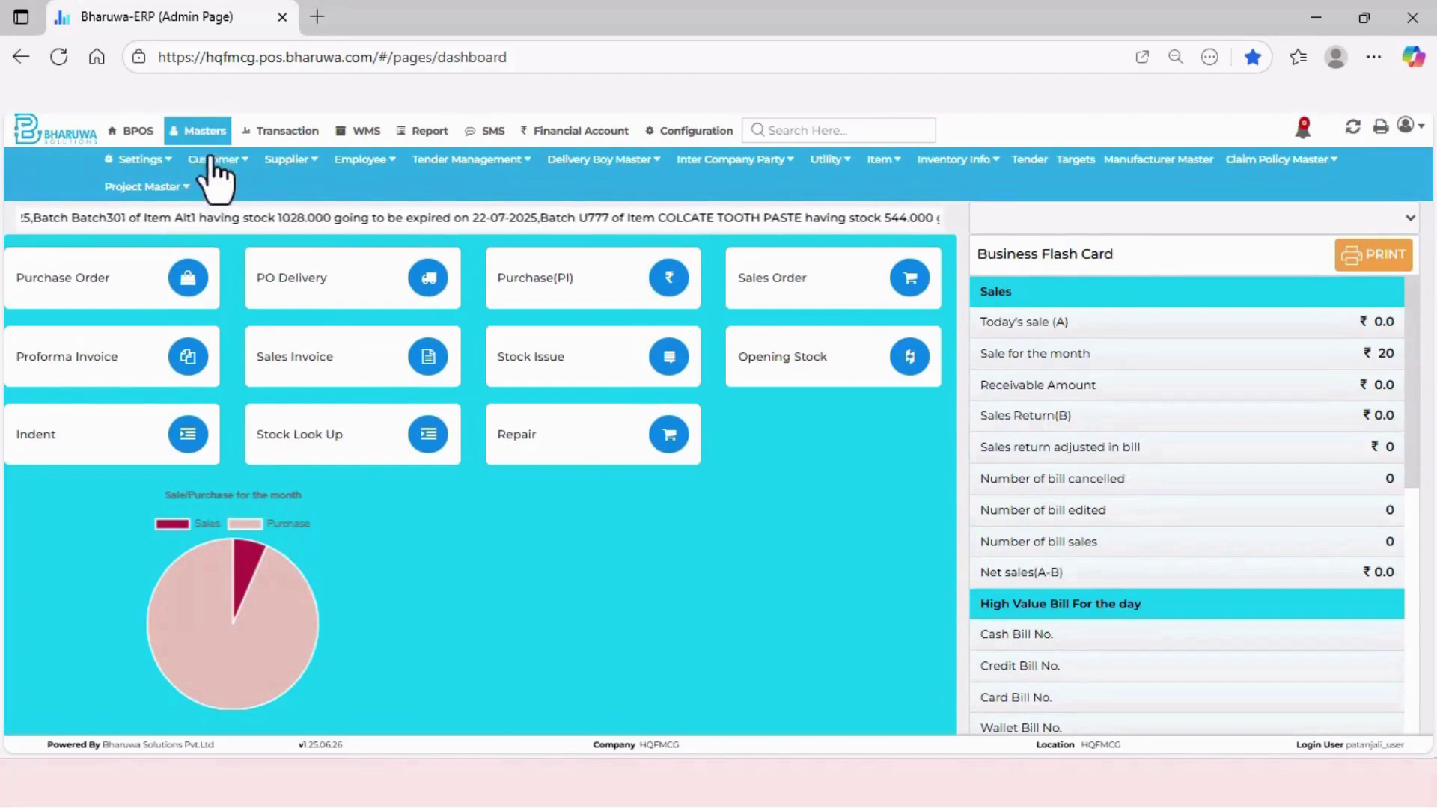
{"action": "left_click", "coordinate": [213, 161]}
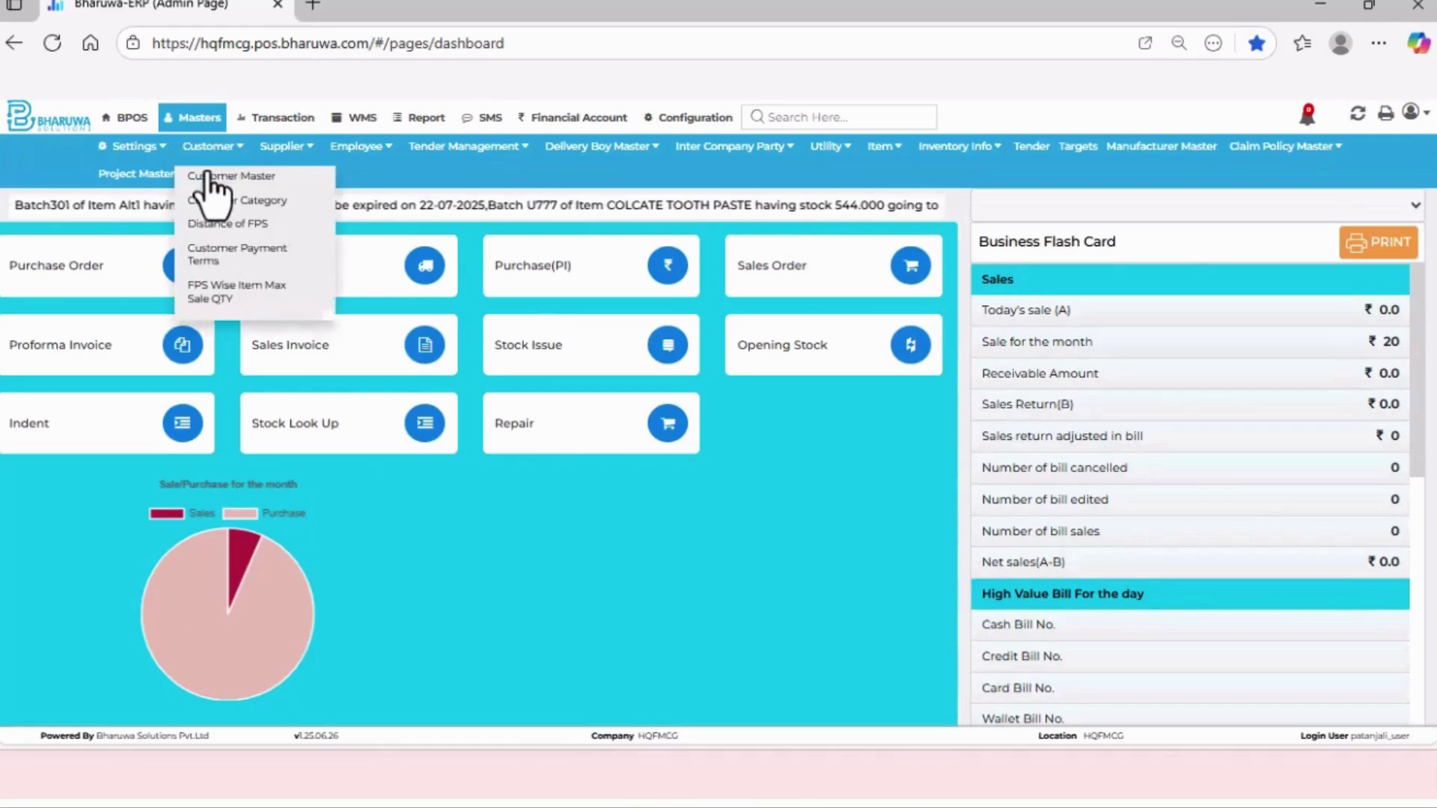
{"action": "left_click", "coordinate": [211, 175]}
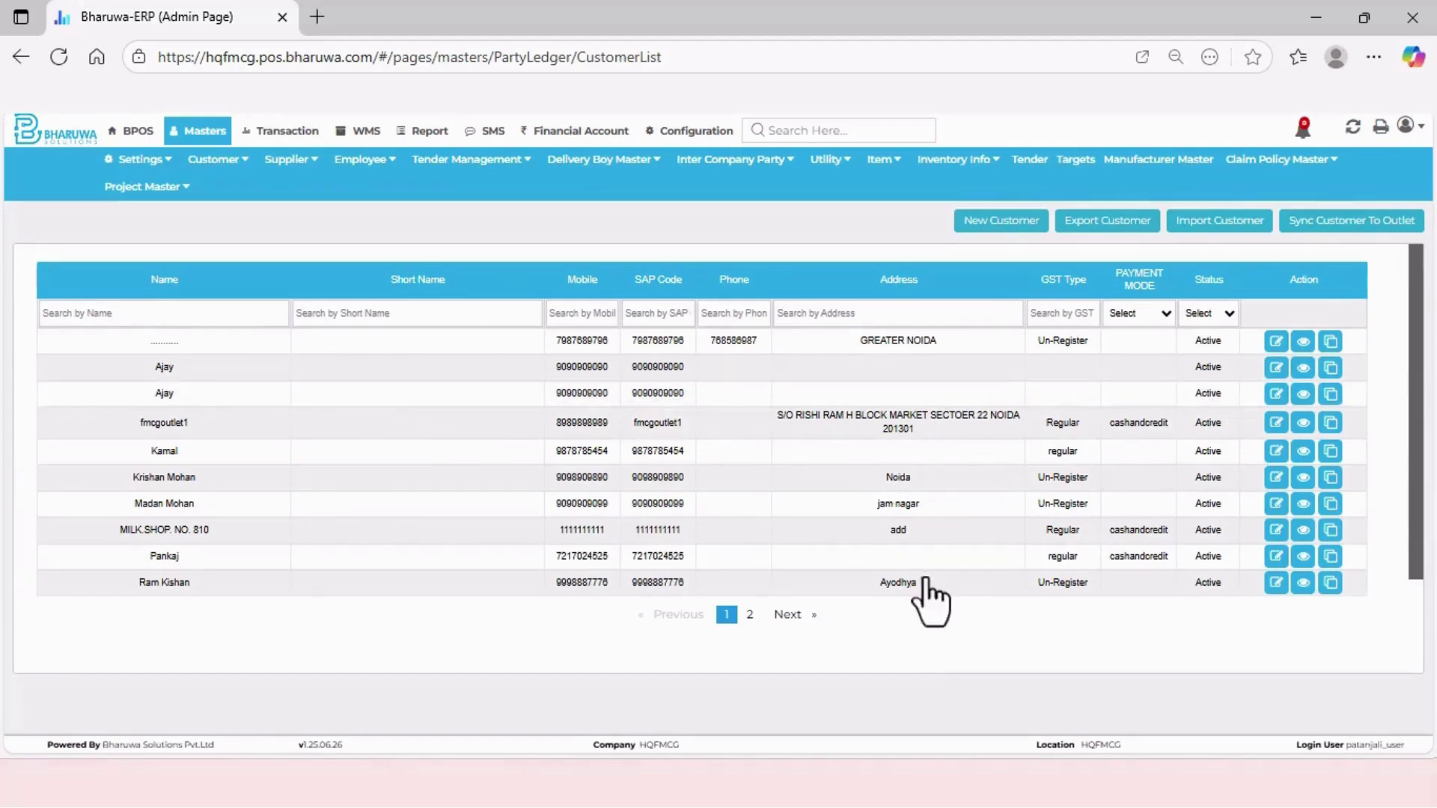
Open a blank new customer form and review its sections from Payment and GST through Loyalty to Fingerprint Details
{"action": "left_click", "coordinate": [995, 224]}
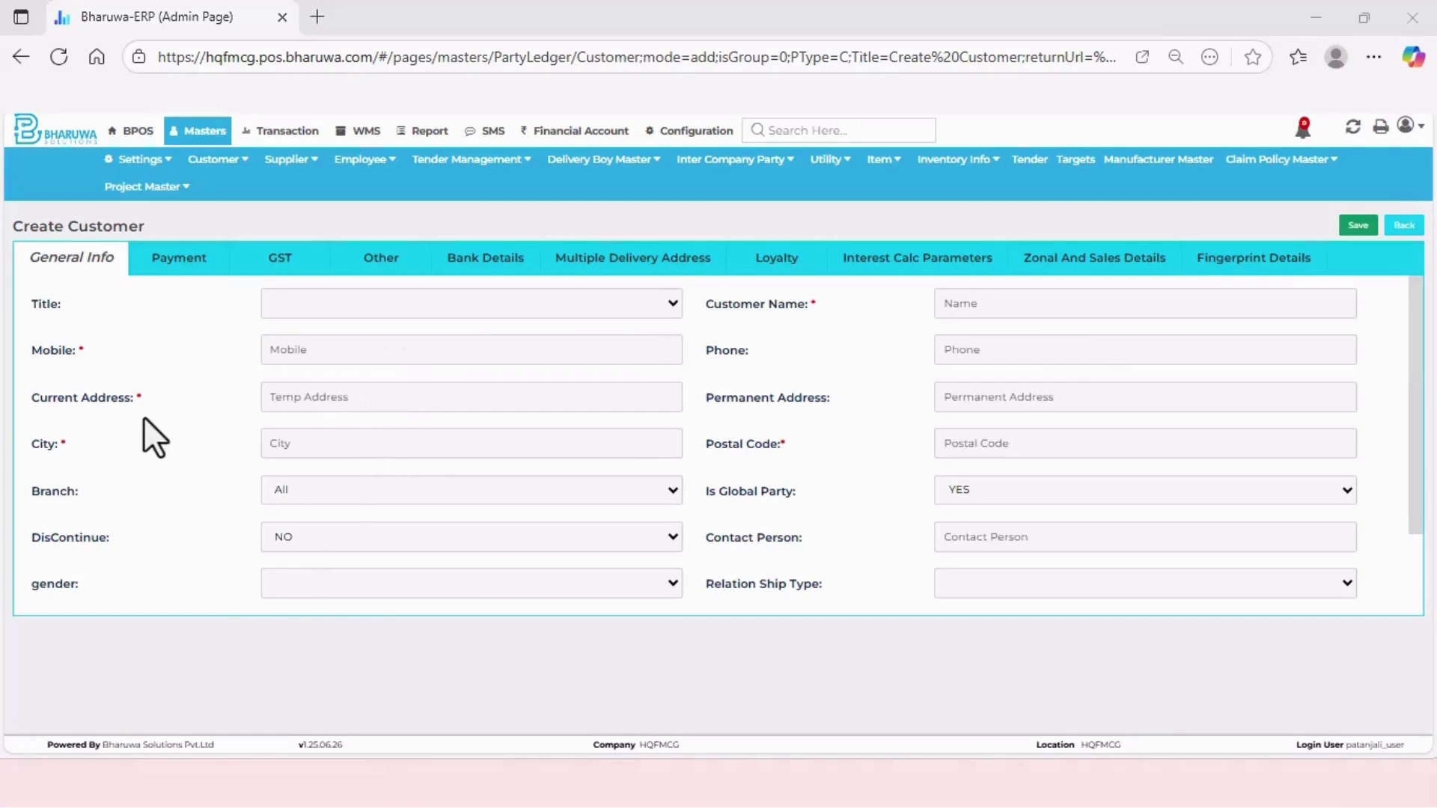
{"action": "left_click", "coordinate": [192, 271]}
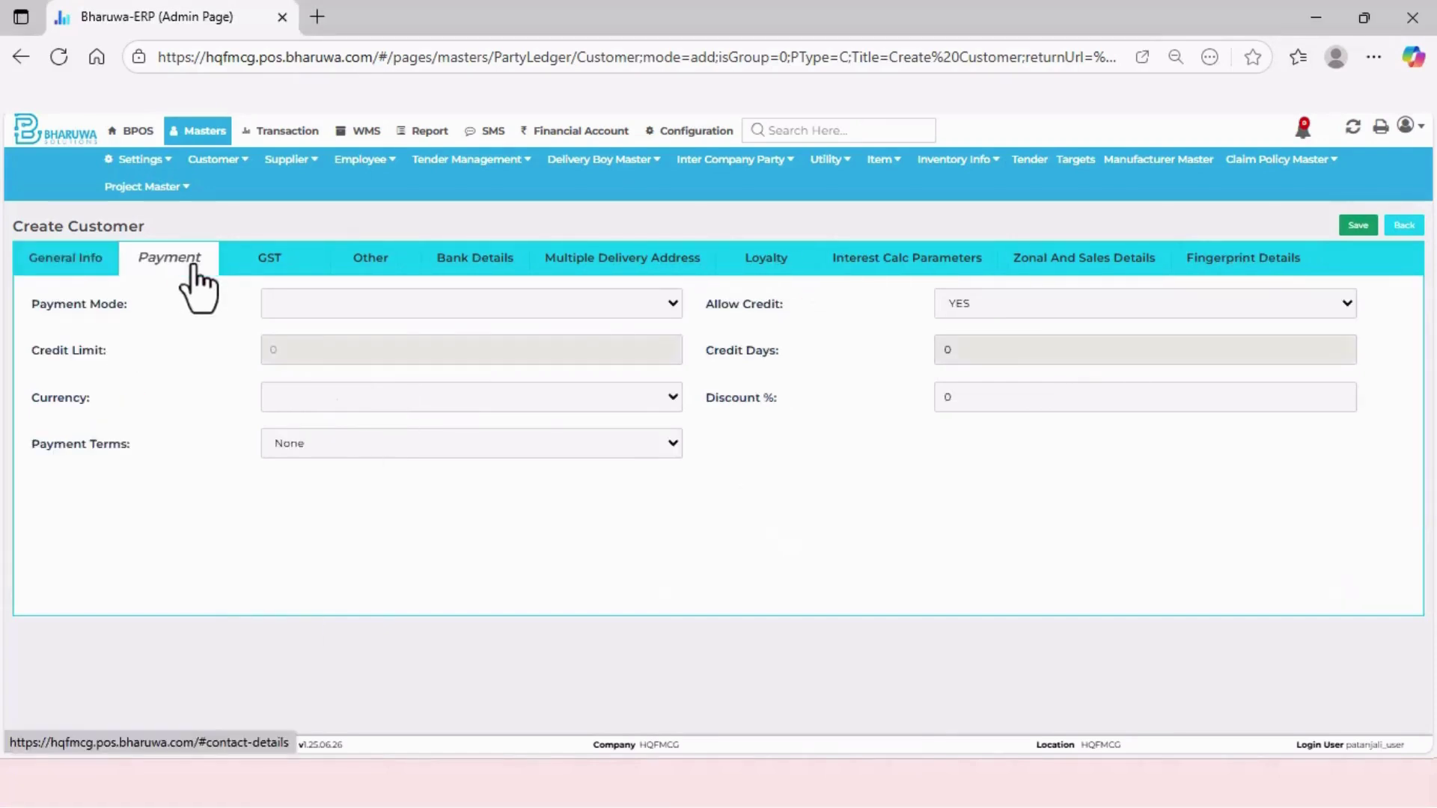
{"action": "left_click", "coordinate": [251, 262]}
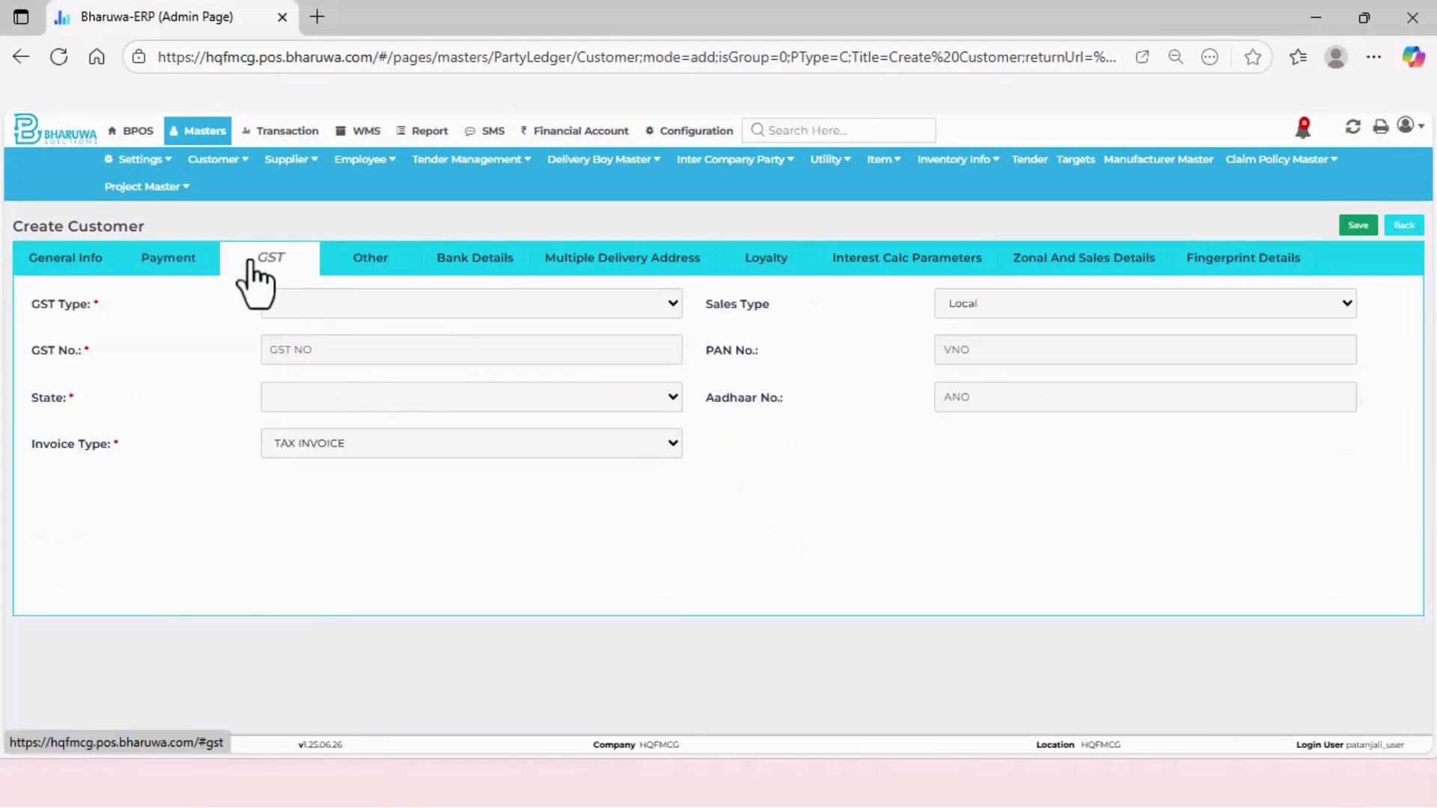
{"action": "left_click", "coordinate": [388, 271]}
{"action": "left_click", "coordinate": [474, 268]}
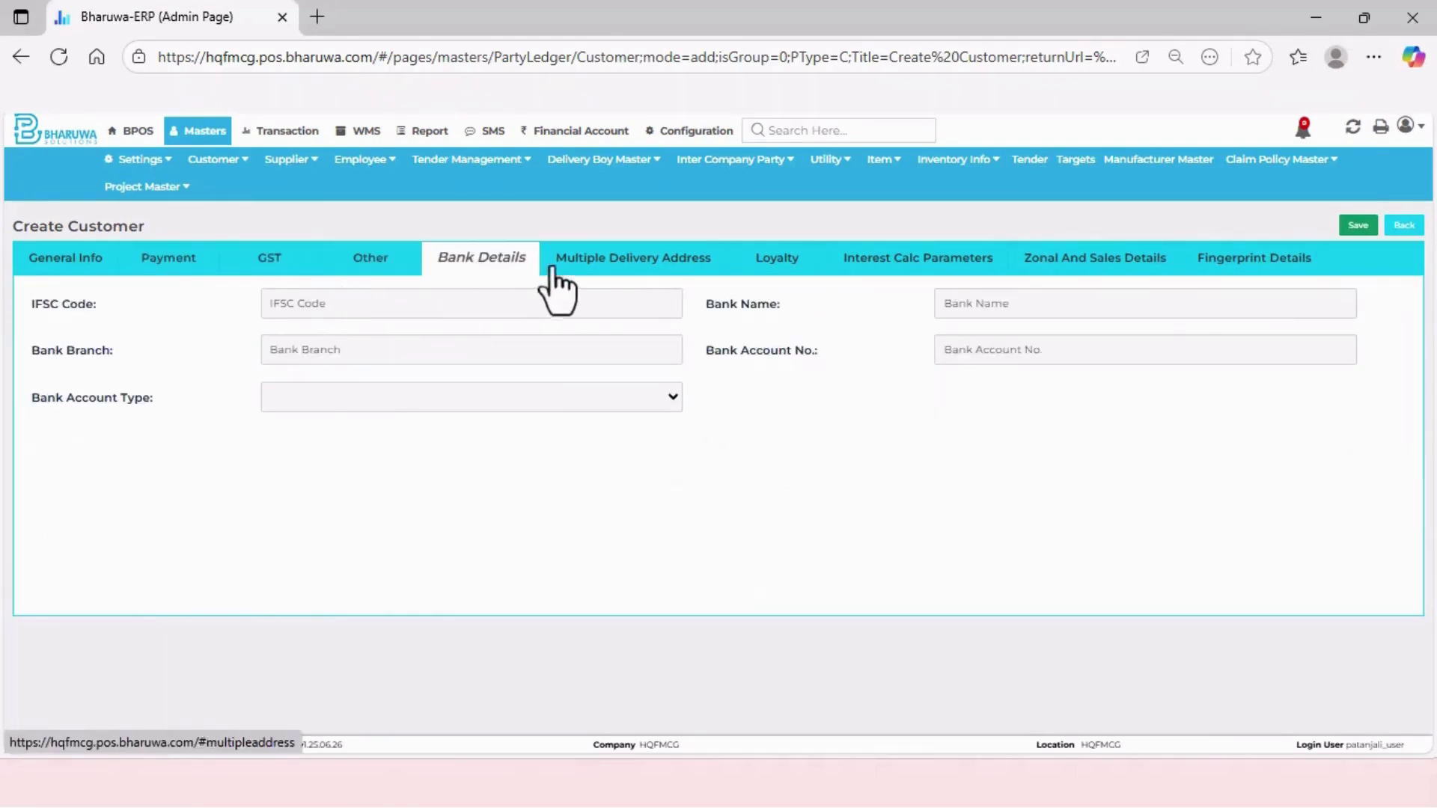
{"action": "left_click", "coordinate": [630, 274]}
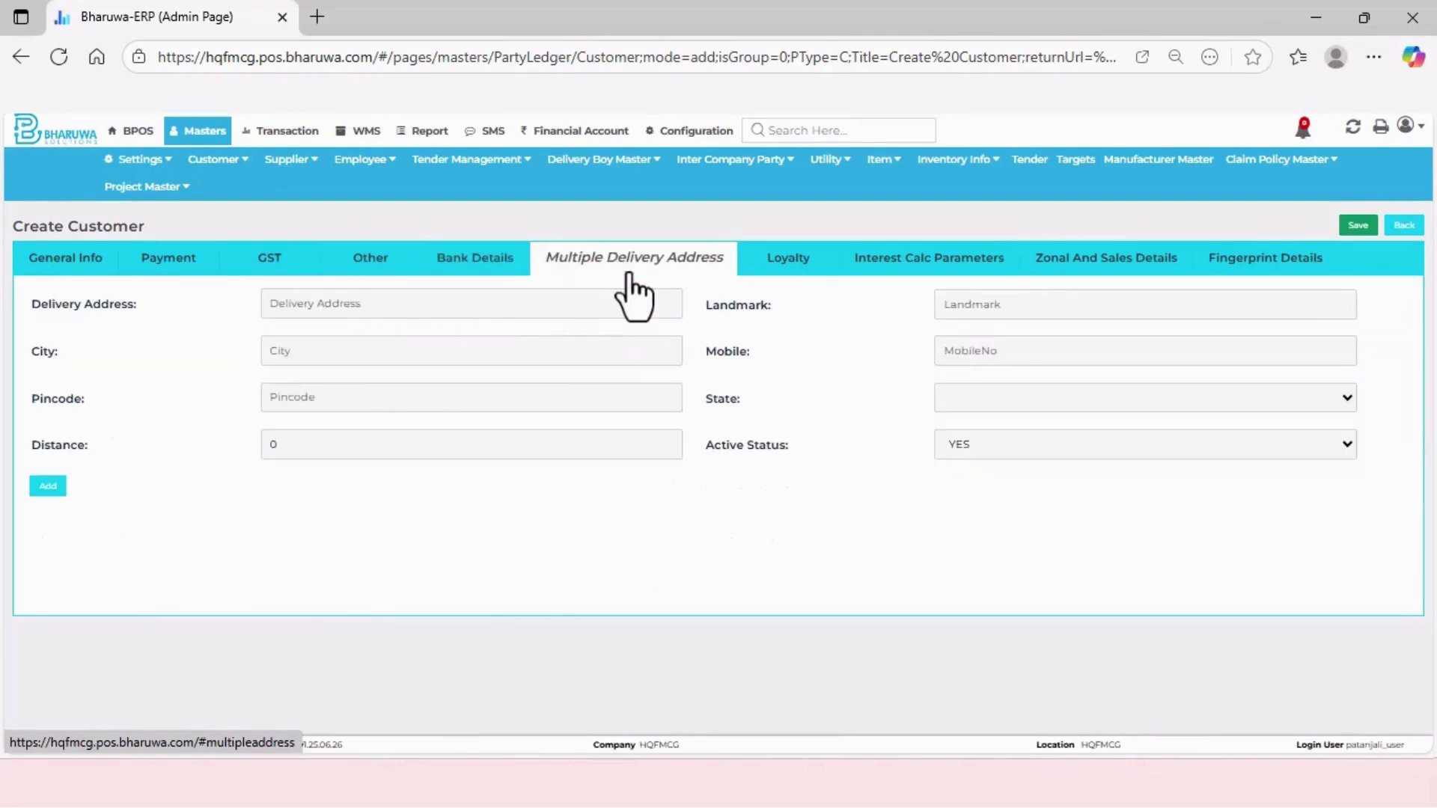
{"action": "left_click", "coordinate": [779, 264]}
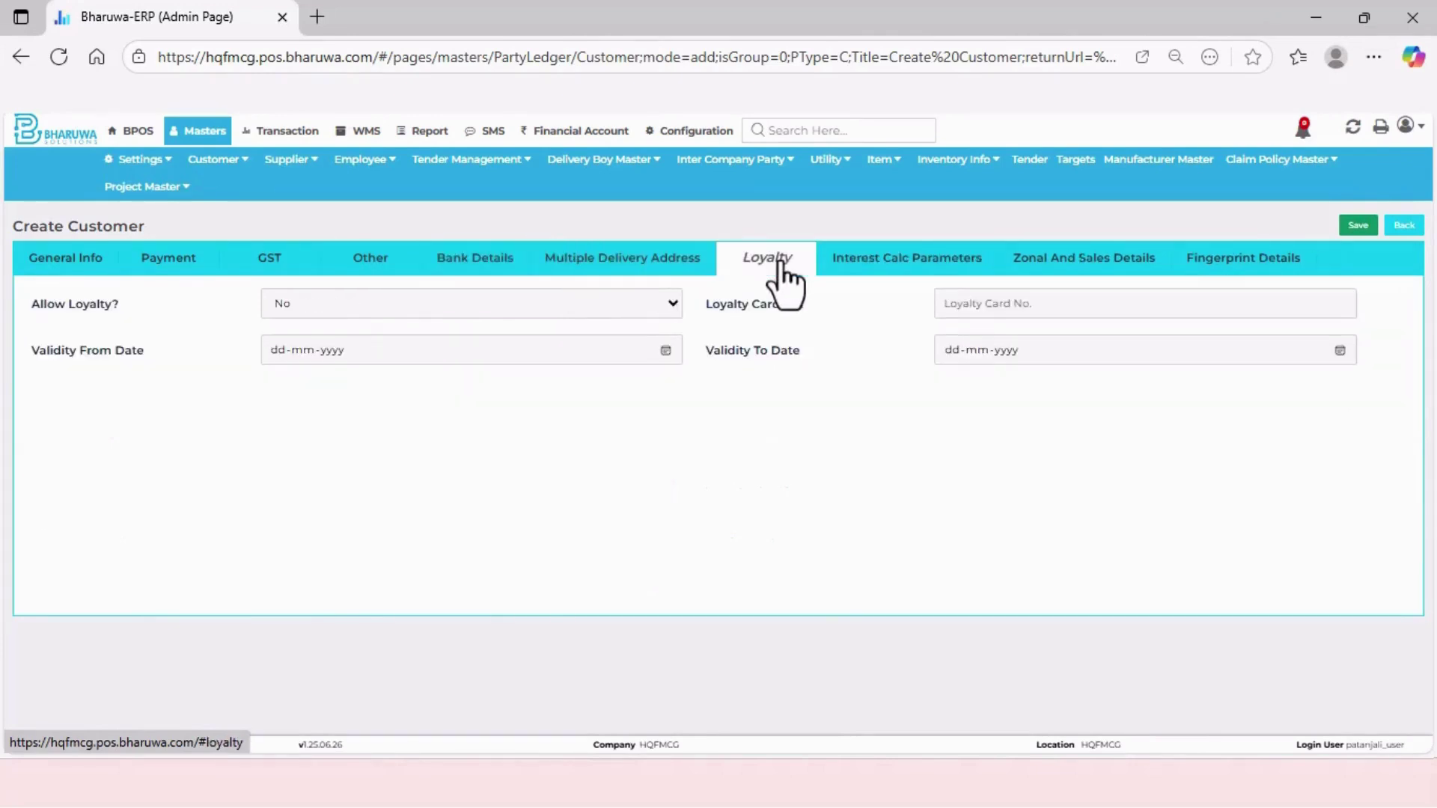
{"action": "left_click", "coordinate": [876, 271]}
{"action": "left_click", "coordinate": [1056, 273]}
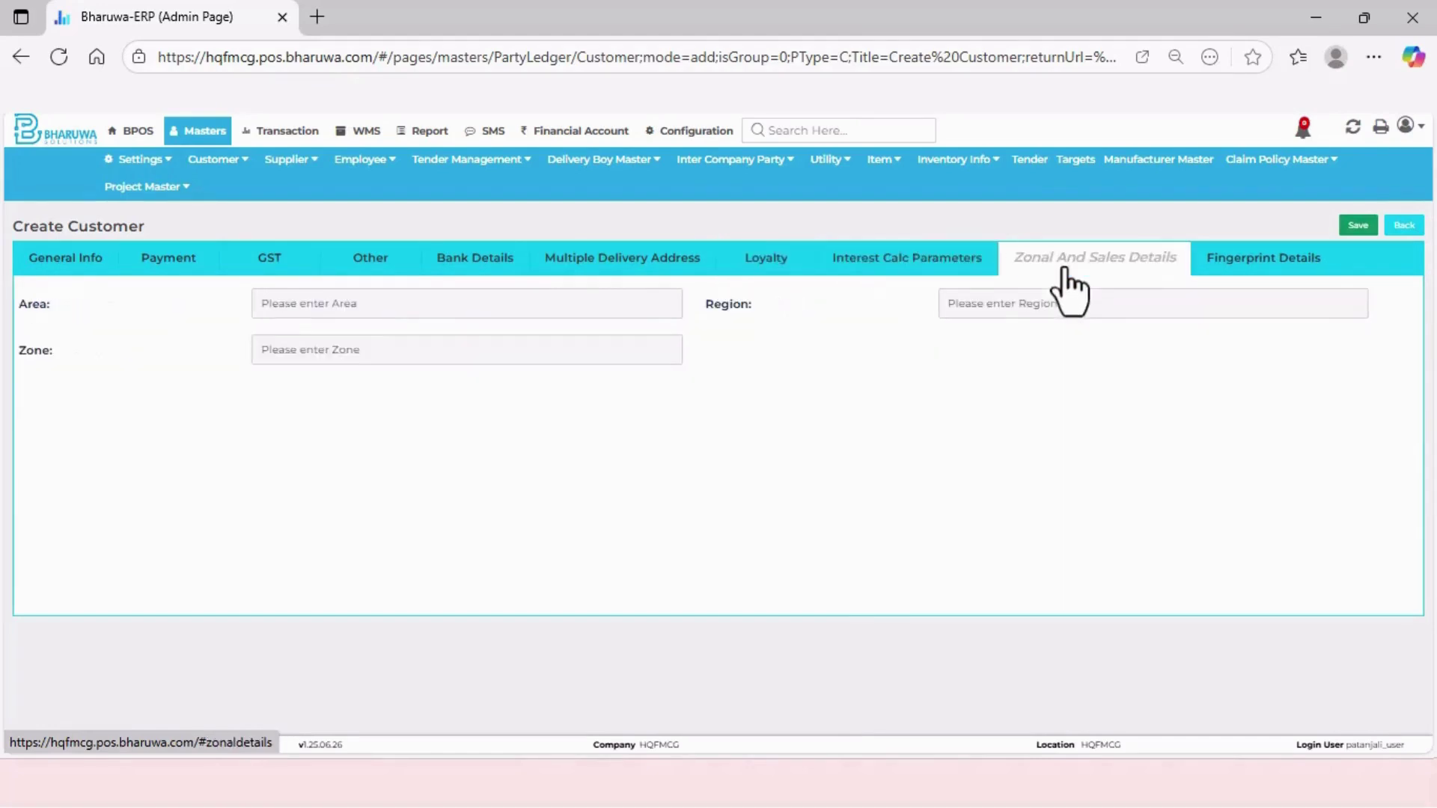
{"action": "left_click", "coordinate": [1213, 263]}
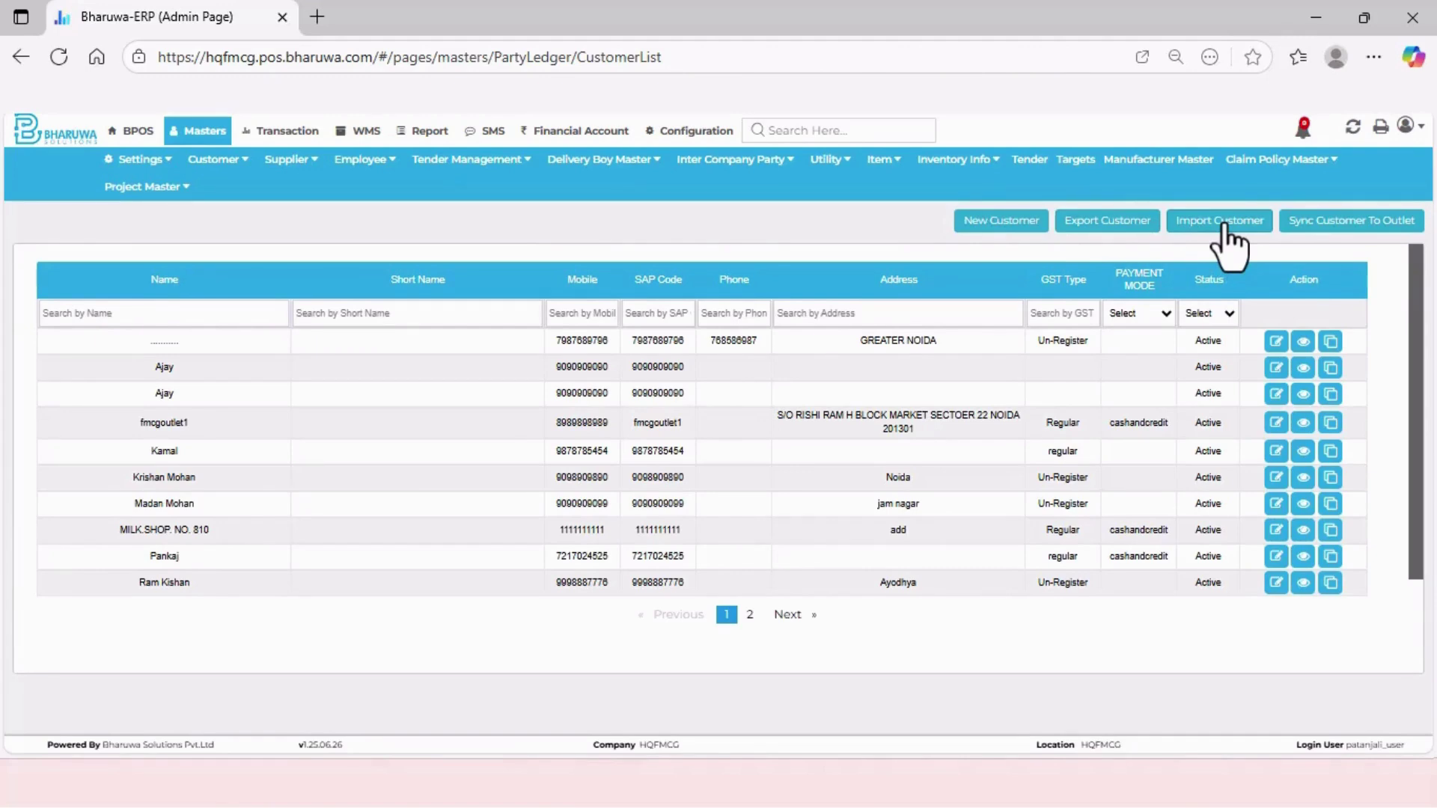
Open the Supplier Master list, view a blank new supplier form, and return to the list
{"action": "left_click", "coordinate": [294, 161]}
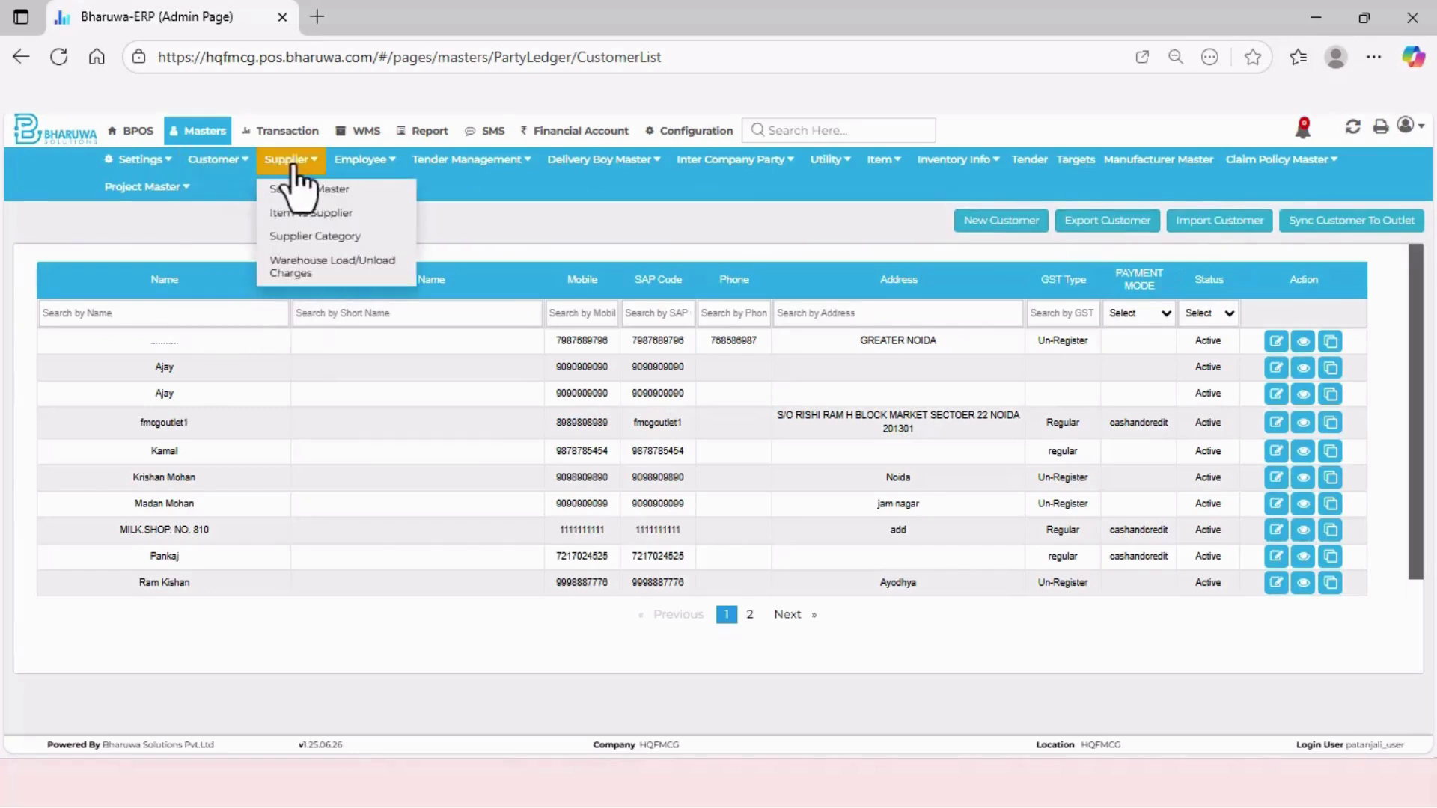
{"action": "left_click", "coordinate": [294, 191]}
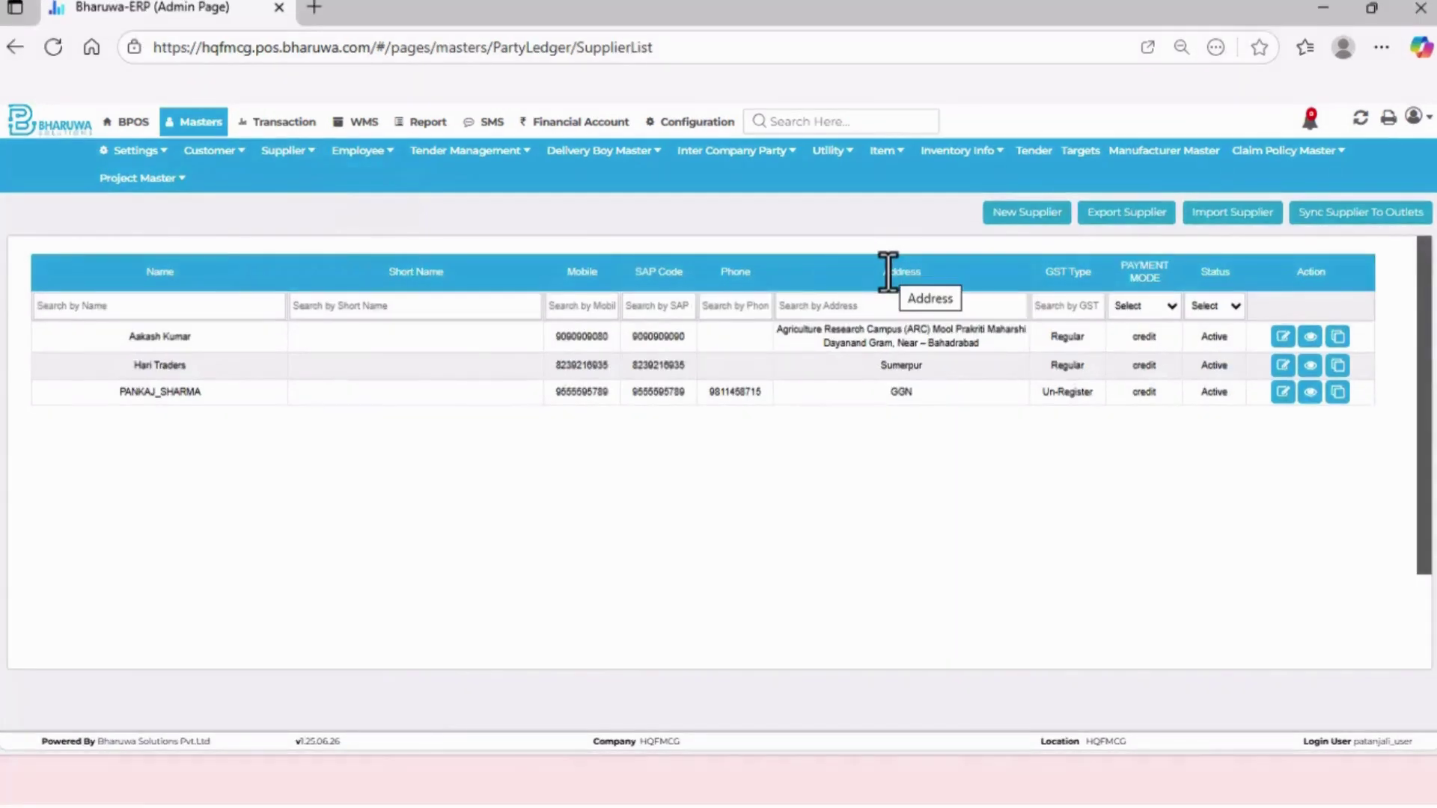
{"action": "left_click", "coordinate": [1023, 215]}
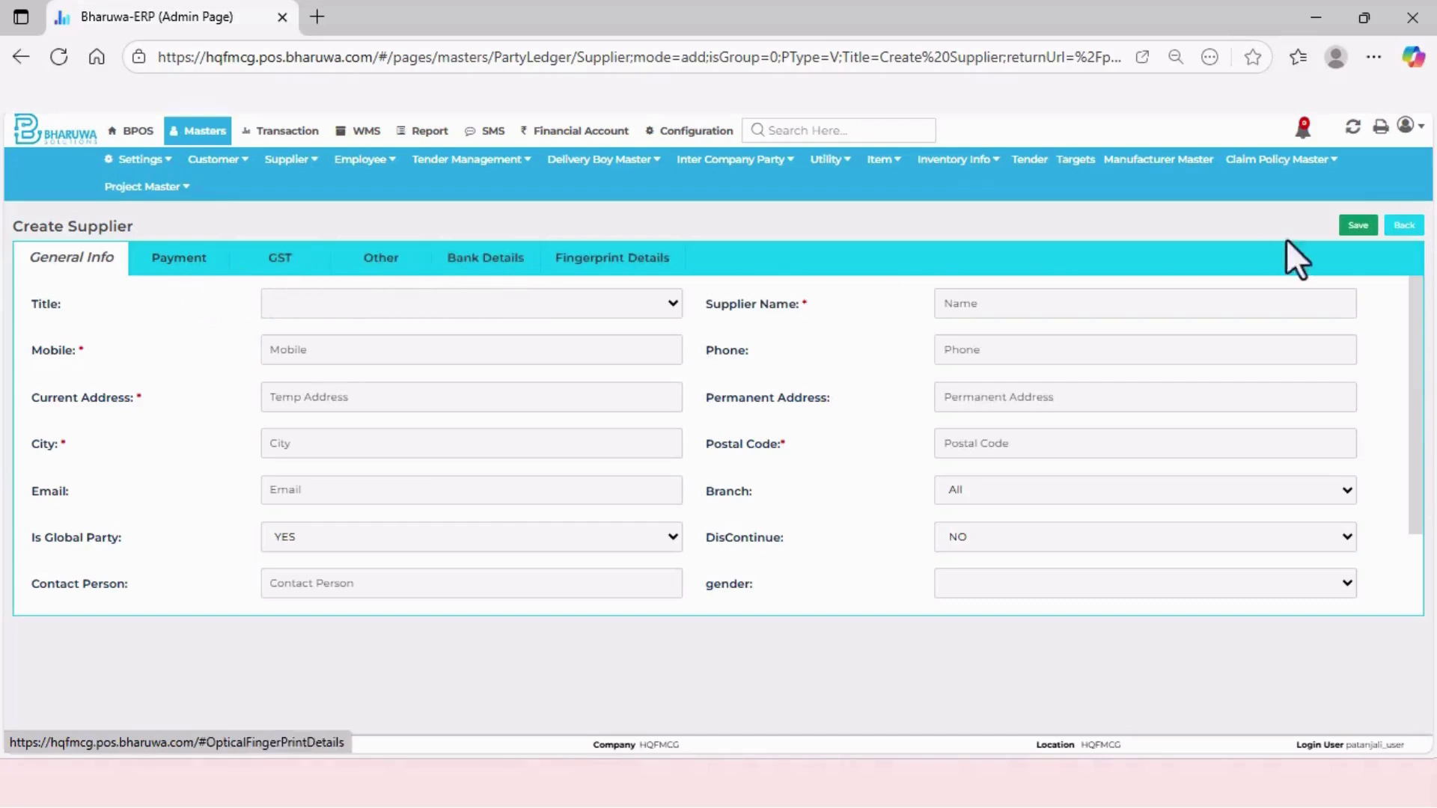
{"action": "left_click", "coordinate": [1404, 225]}
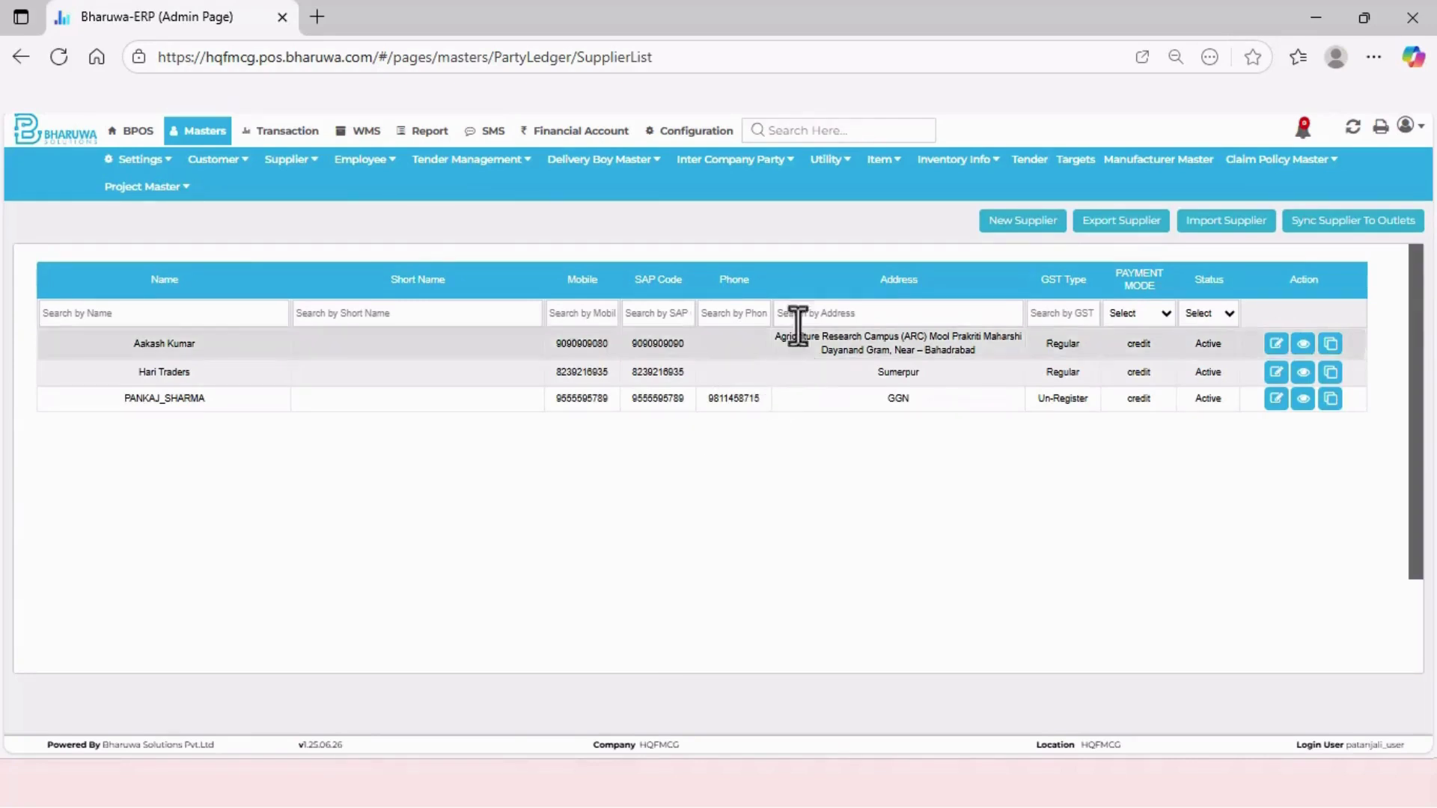
Open the Product Master and bring up a blank form for adding a product
{"action": "left_click", "coordinate": [961, 159]}
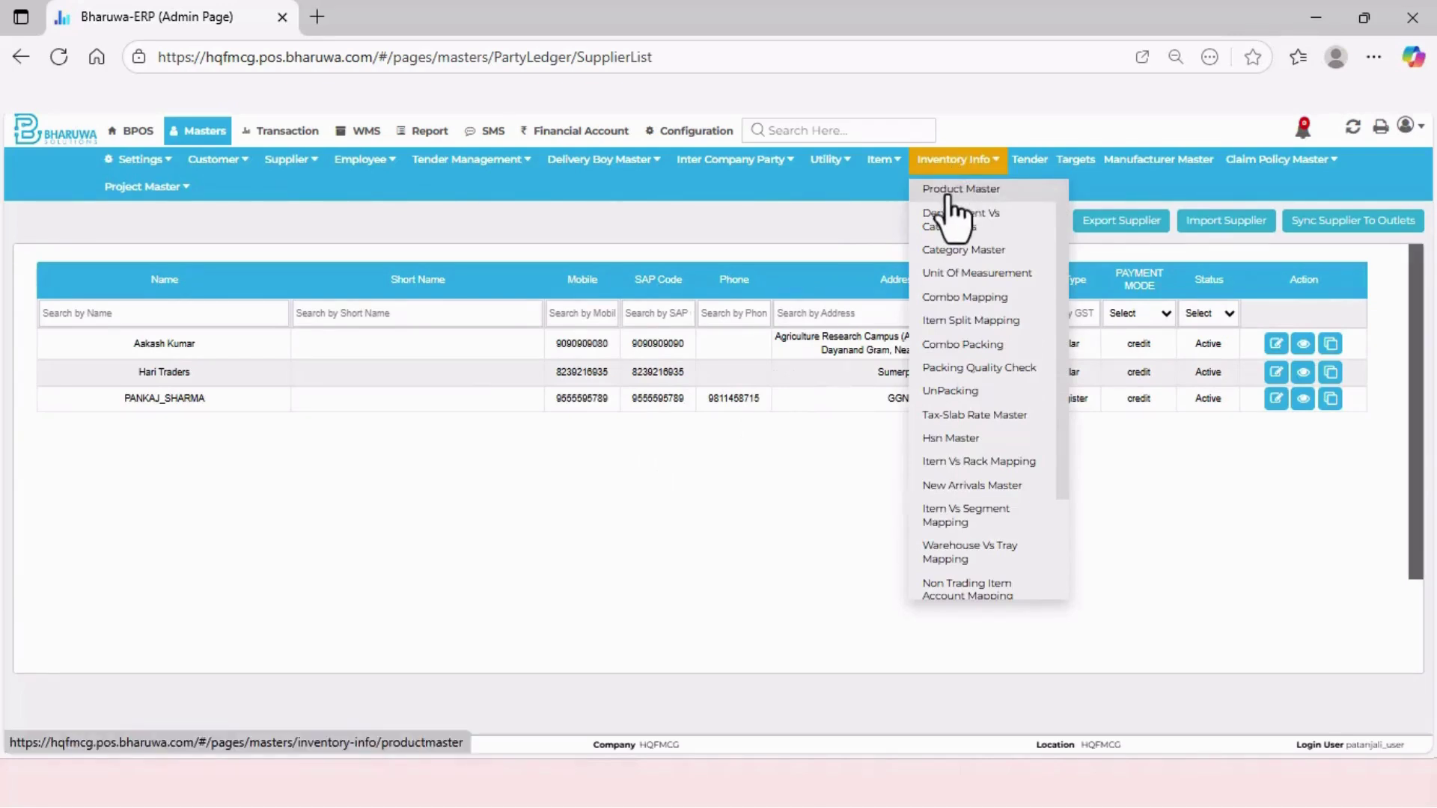
{"action": "left_click", "coordinate": [948, 196]}
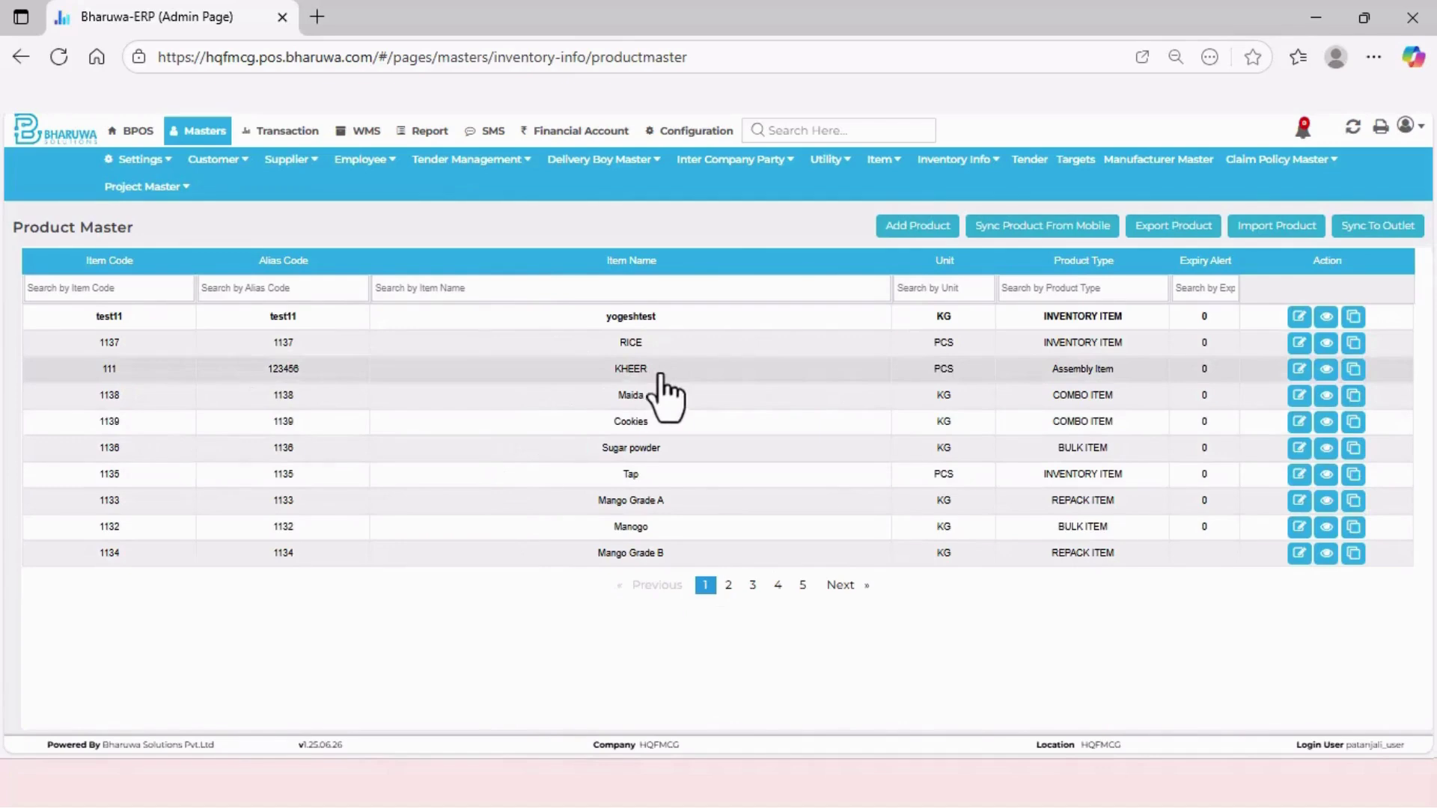
{"action": "left_click", "coordinate": [913, 225]}
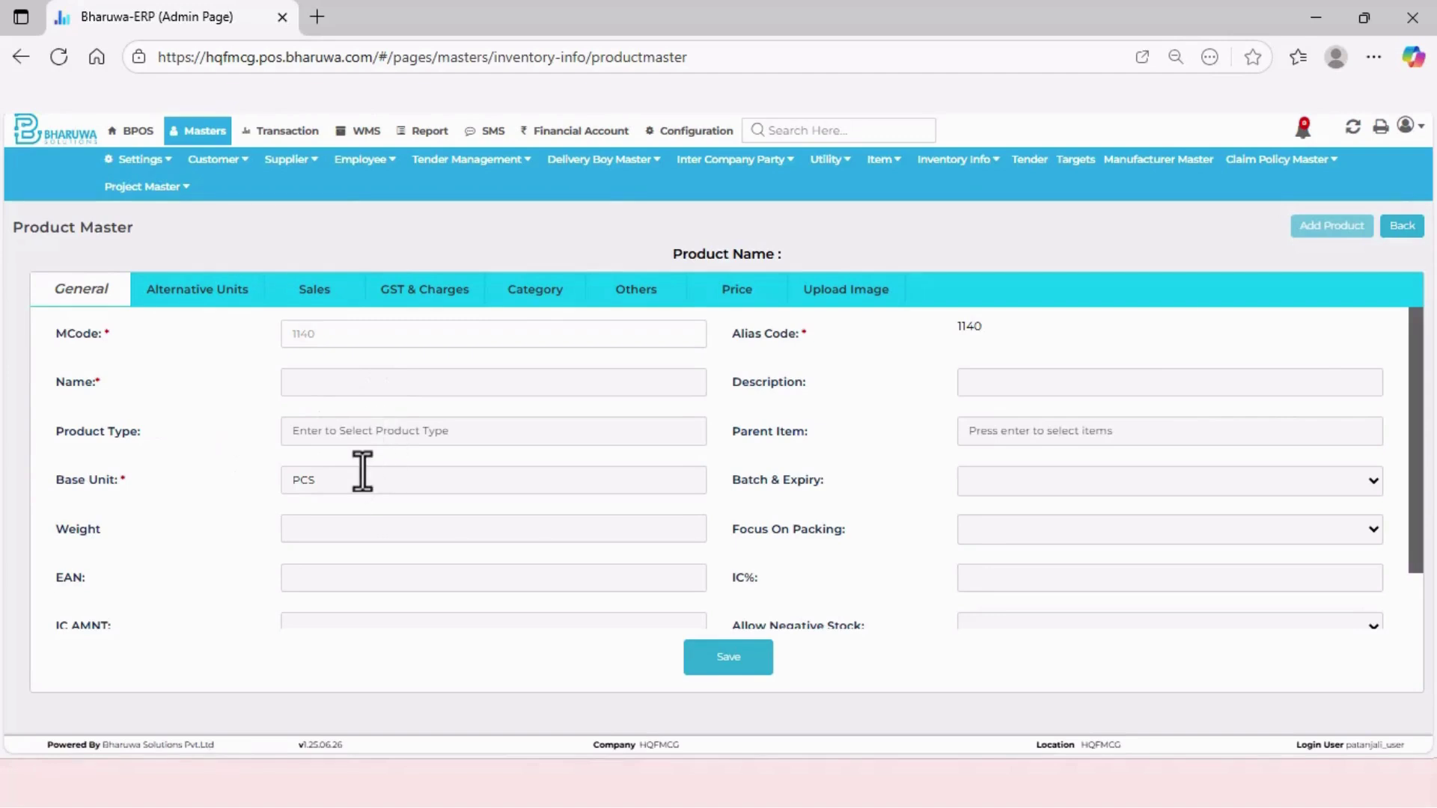
Review the new product form's General, Alternative Units, Sales, GST & Charges, Category, Others, Price and Upload Image sections
{"action": "scroll", "coordinate": [362, 471], "scroll_direction": "down", "scroll_amount": 1}
{"action": "scroll", "coordinate": [362, 472], "scroll_direction": "up", "scroll_amount": 1}
{"action": "left_click", "coordinate": [226, 310]}
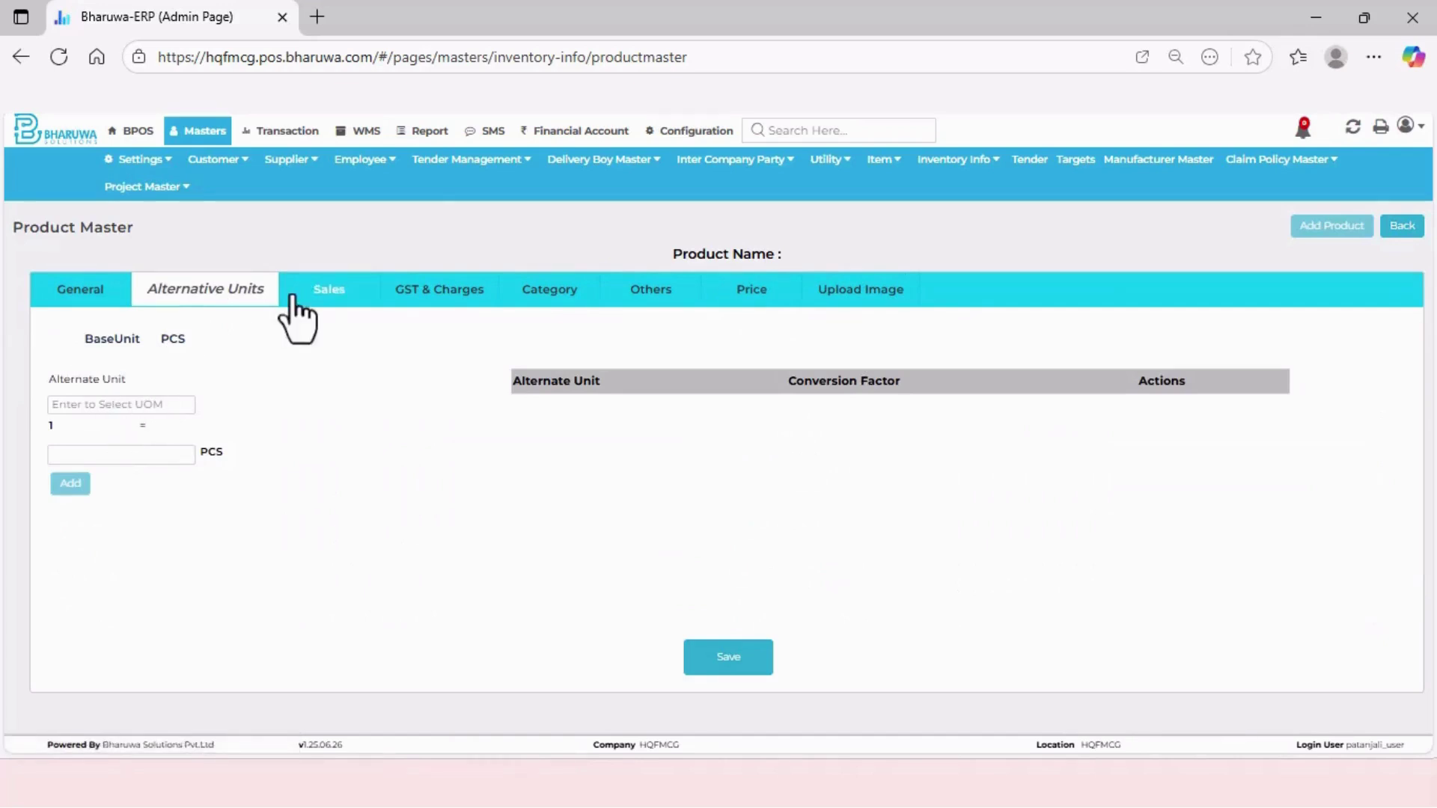
{"action": "left_click", "coordinate": [315, 295]}
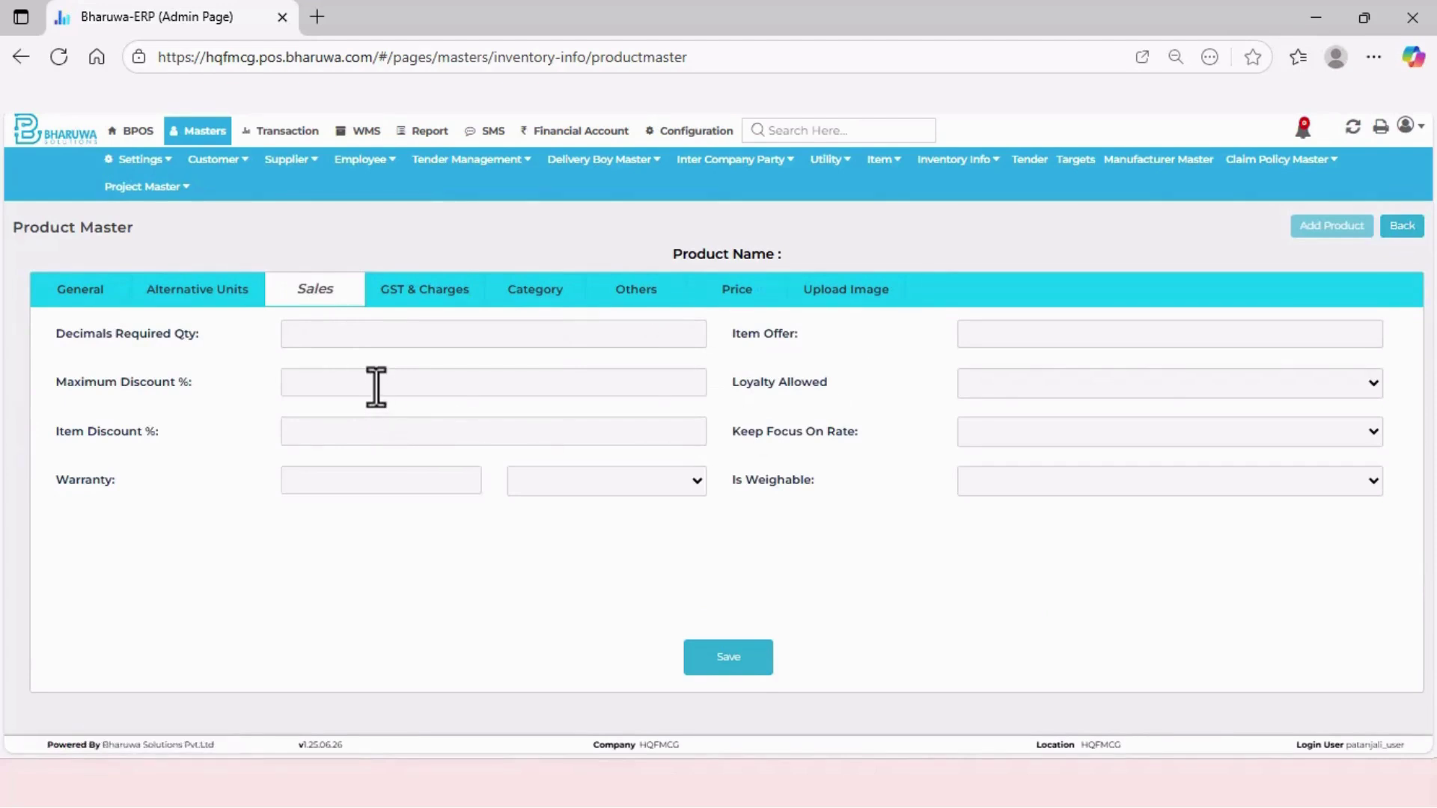
{"action": "left_click", "coordinate": [420, 299]}
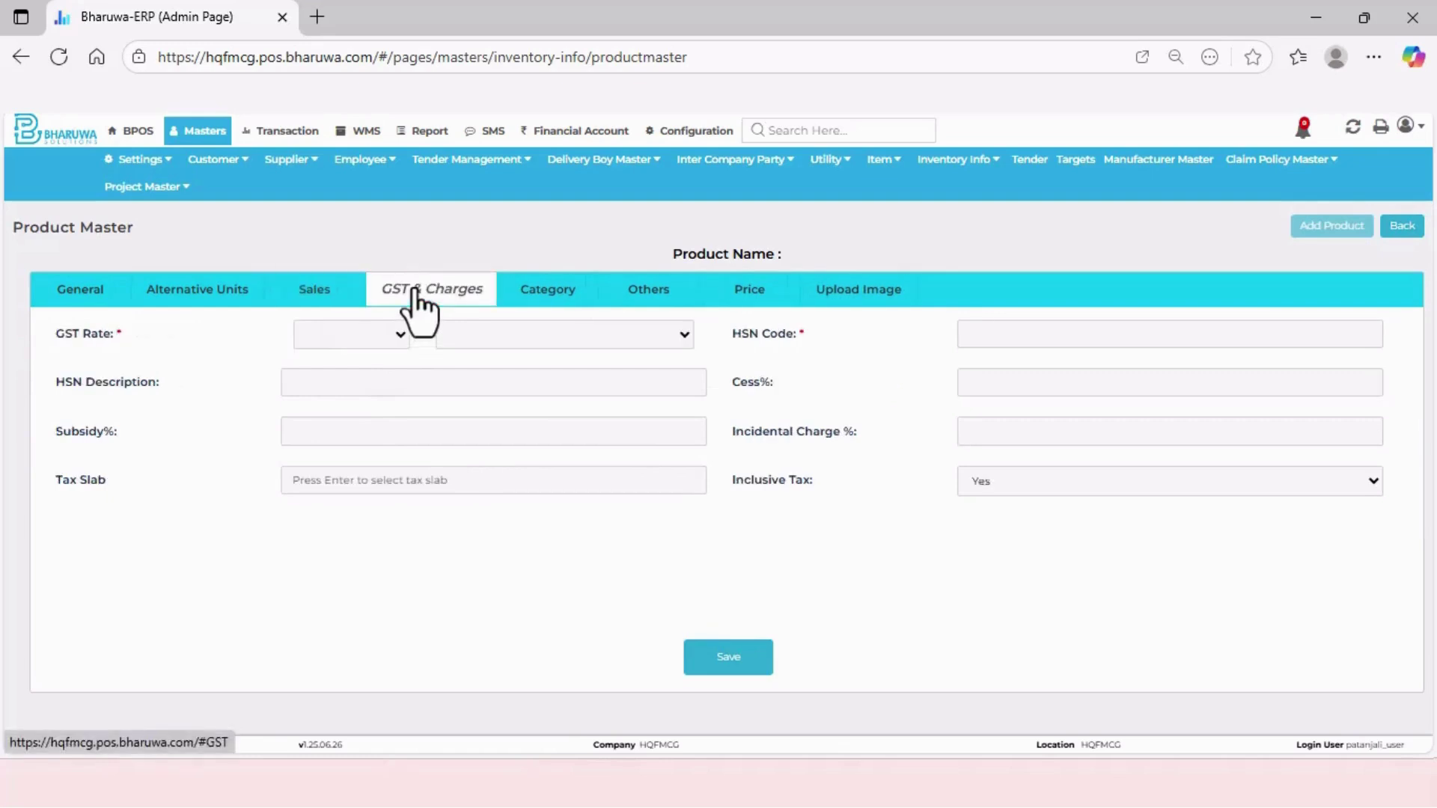
{"action": "left_click", "coordinate": [532, 299]}
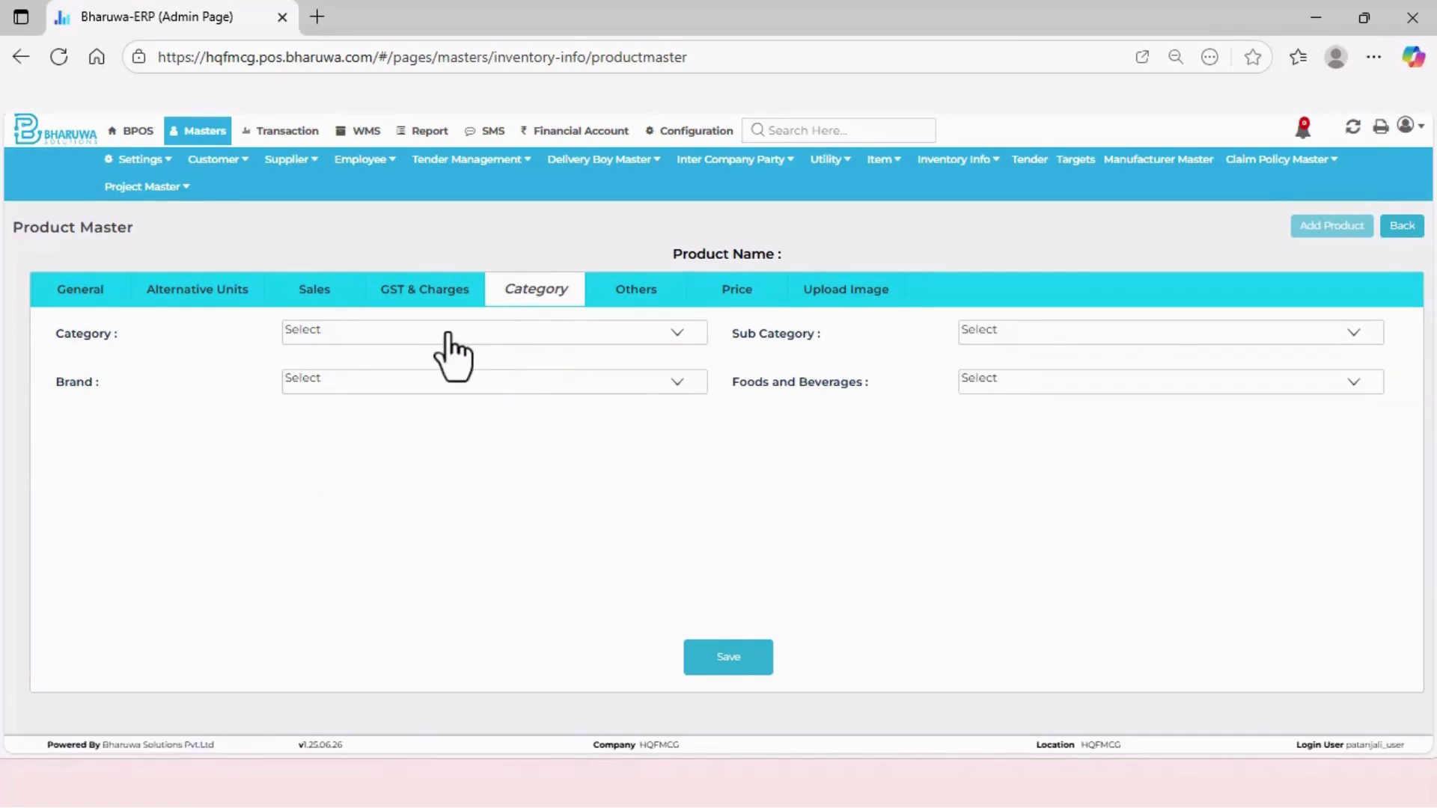
{"action": "left_click", "coordinate": [640, 298]}
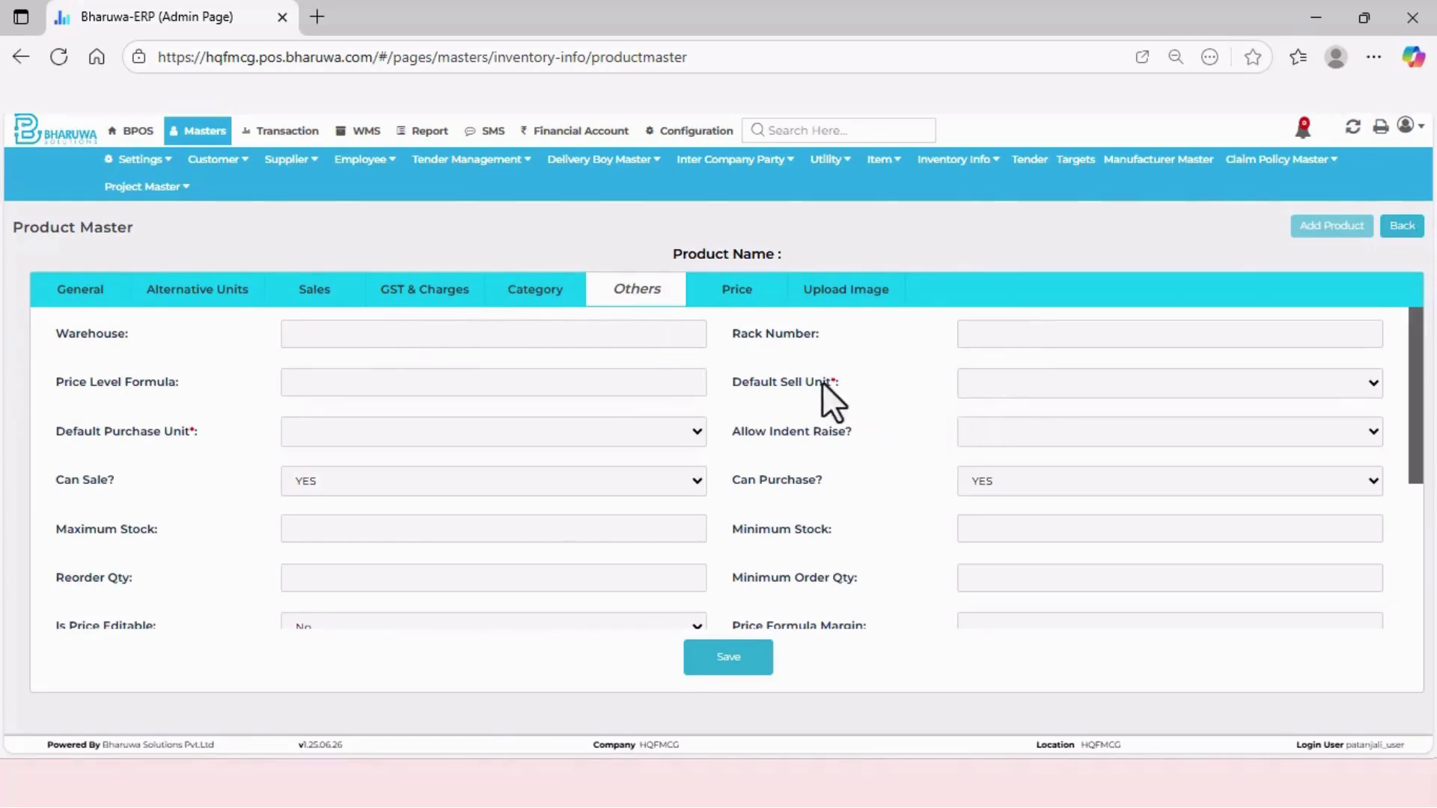
{"action": "left_click", "coordinate": [740, 296]}
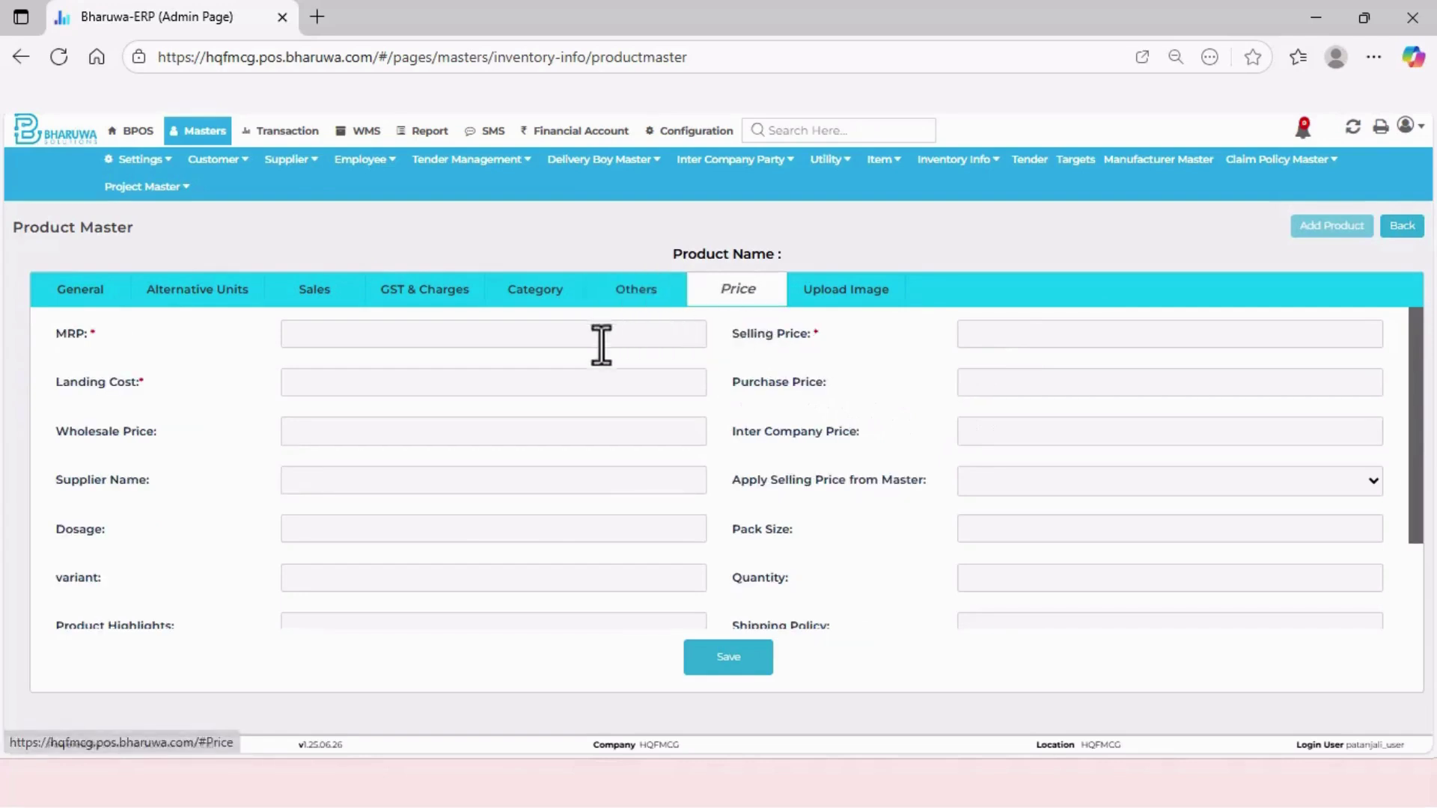
{"action": "left_click", "coordinate": [876, 299]}
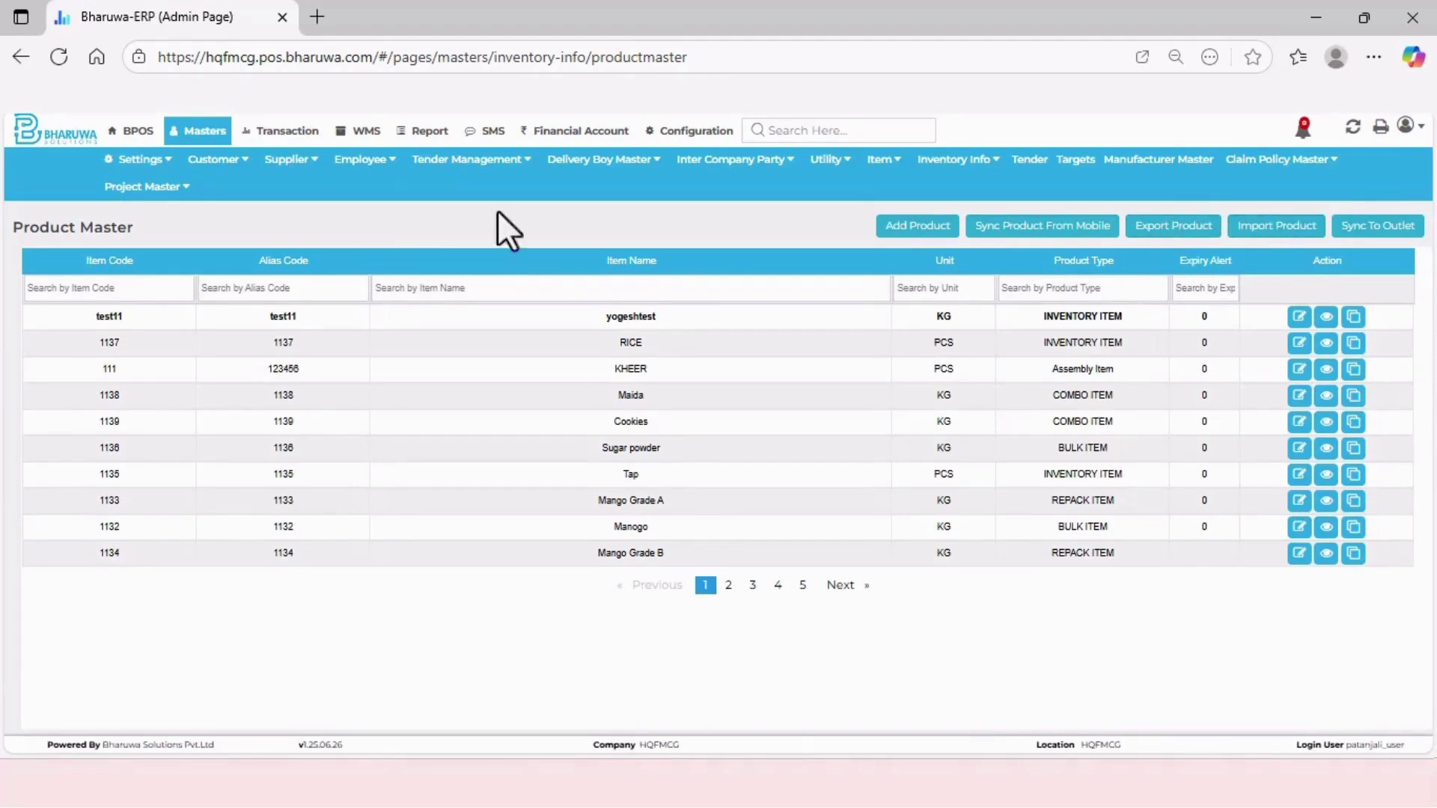
Return to the dashboard and open a new Purchase Invoice from the purchase transactions
{"action": "left_click", "coordinate": [133, 133]}
{"action": "left_click", "coordinate": [61, 163]}
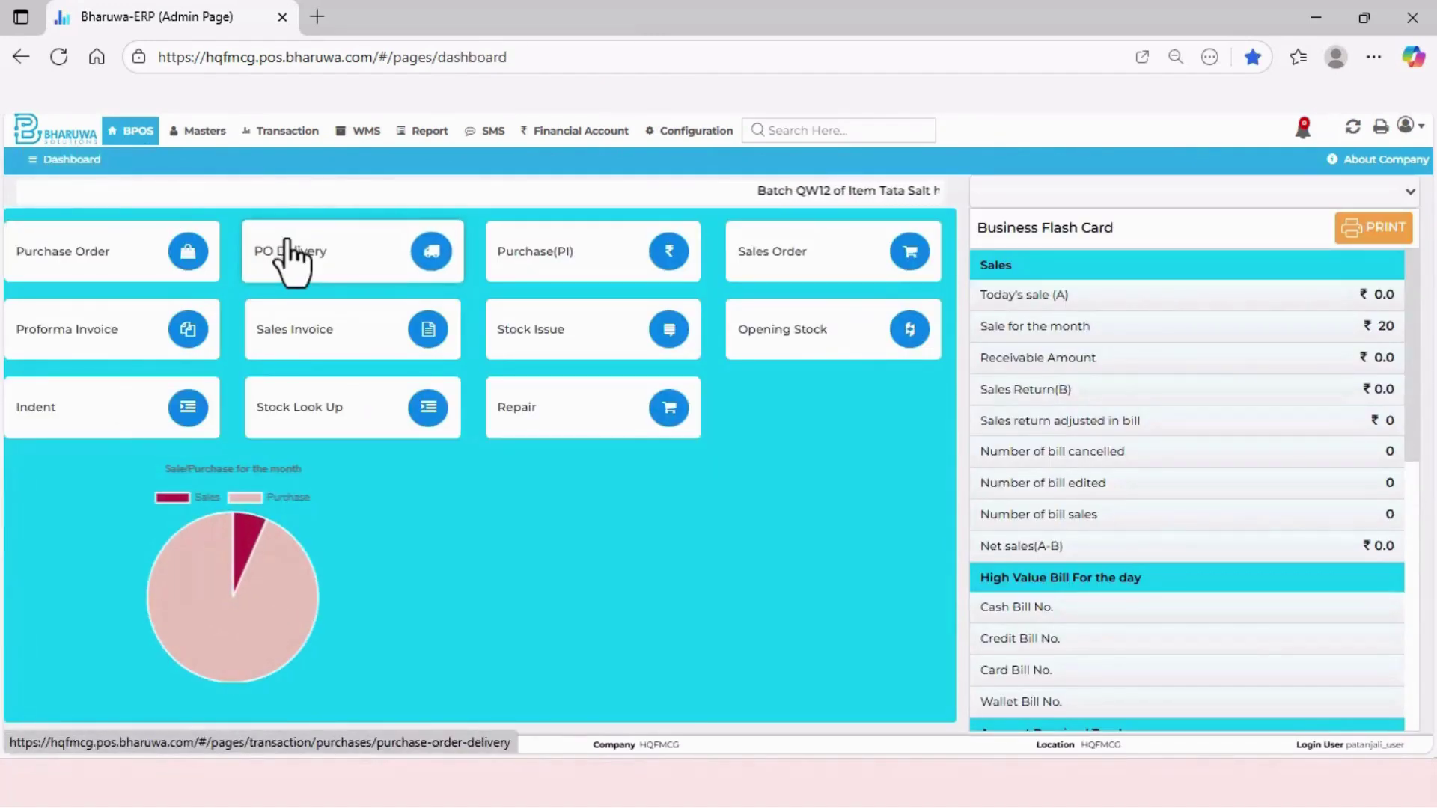
{"action": "left_click", "coordinate": [284, 132]}
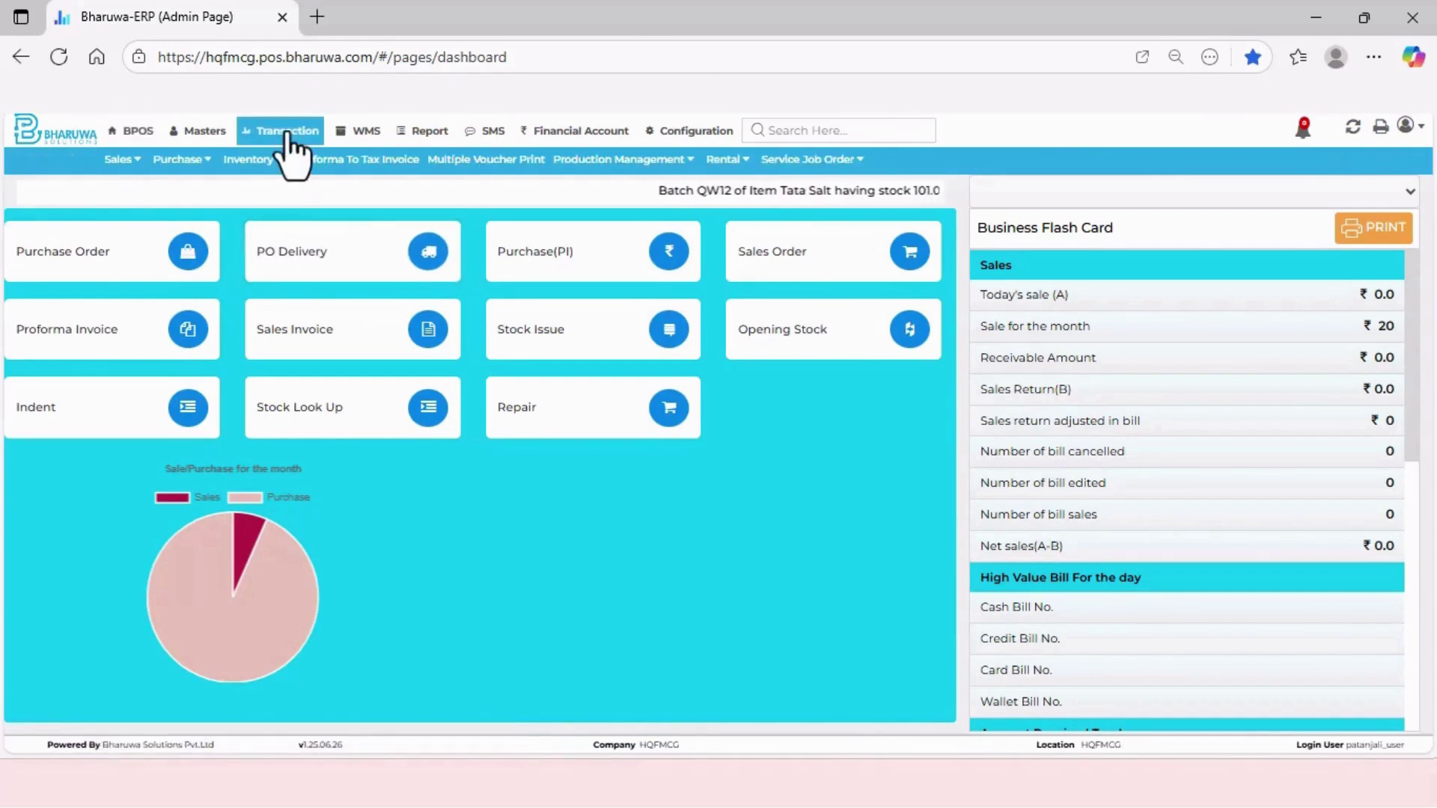
{"action": "left_click", "coordinate": [179, 160]}
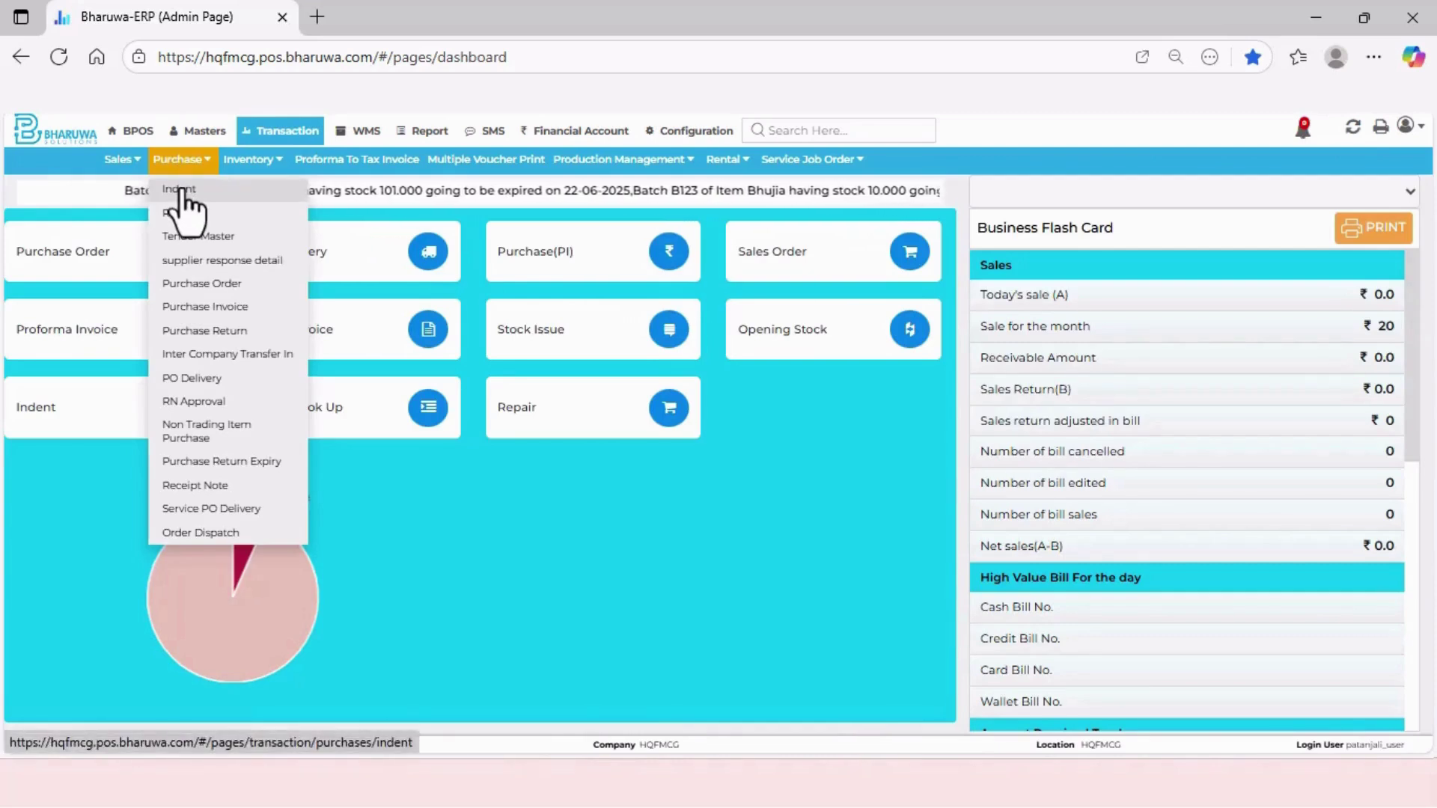
{"action": "left_click", "coordinate": [200, 313]}
Select Hari Traders as the purchase invoice's supplier and enter the purchase order number
{"action": "key", "text": "Return"}
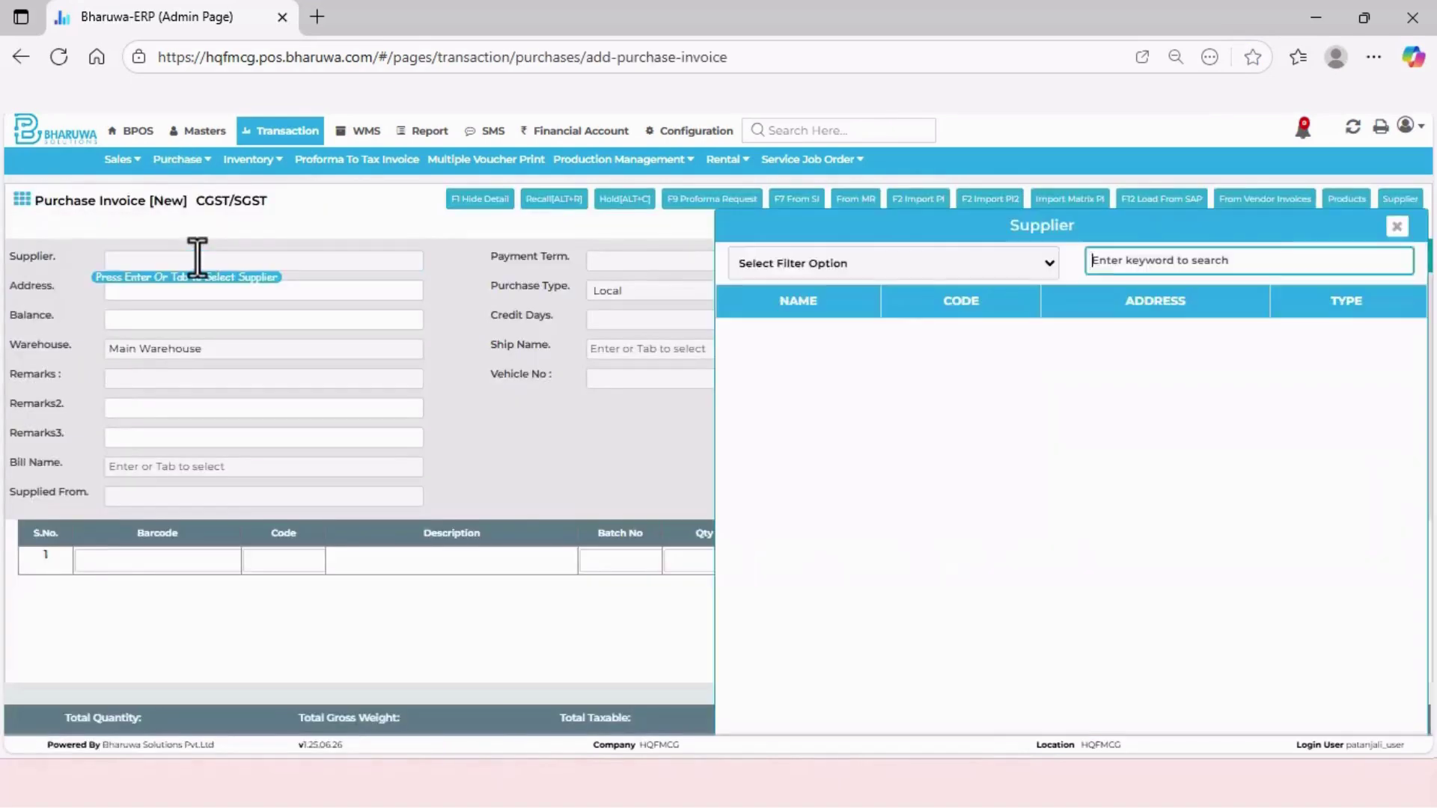
{"action": "left_click", "coordinate": [726, 359]}
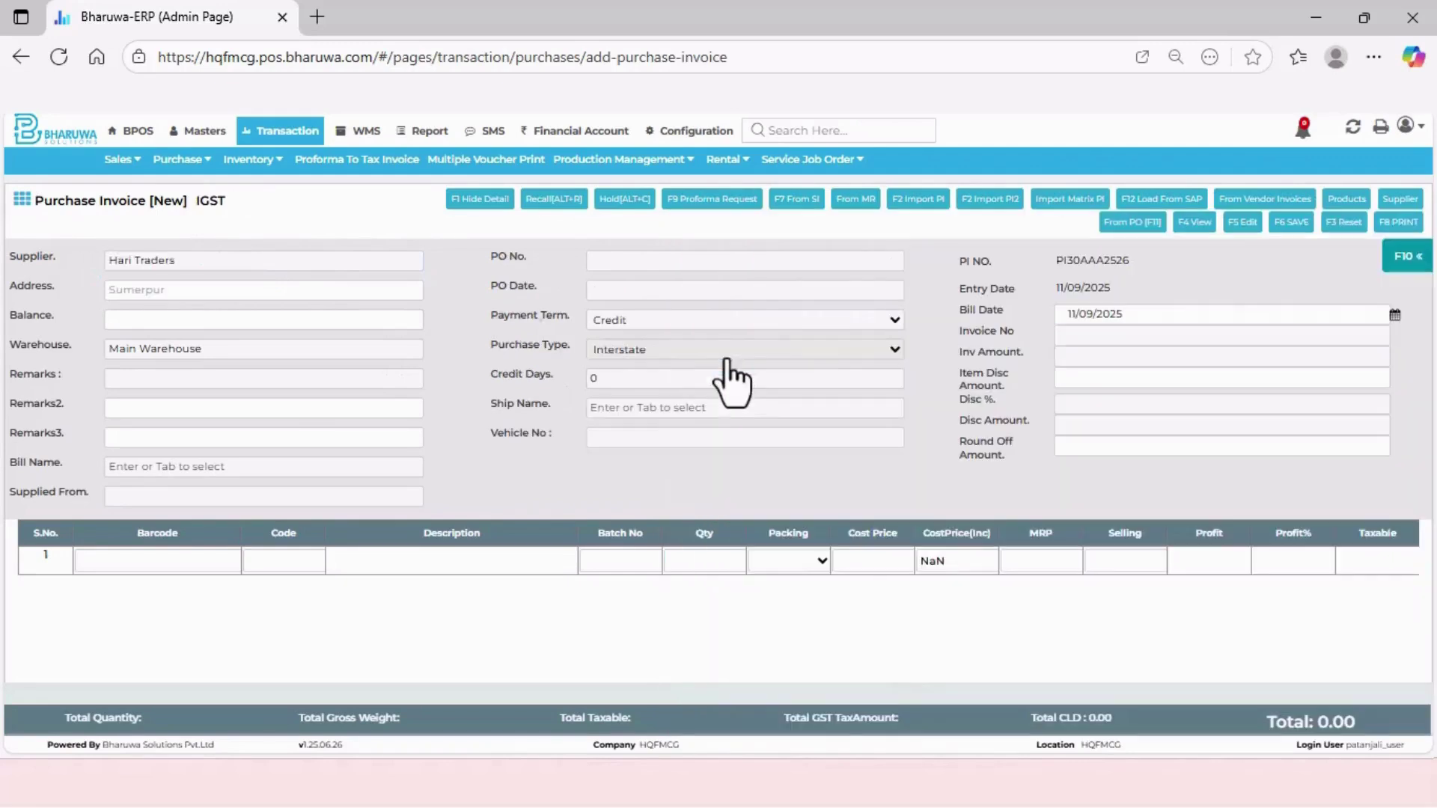
{"action": "left_click", "coordinate": [597, 260]}
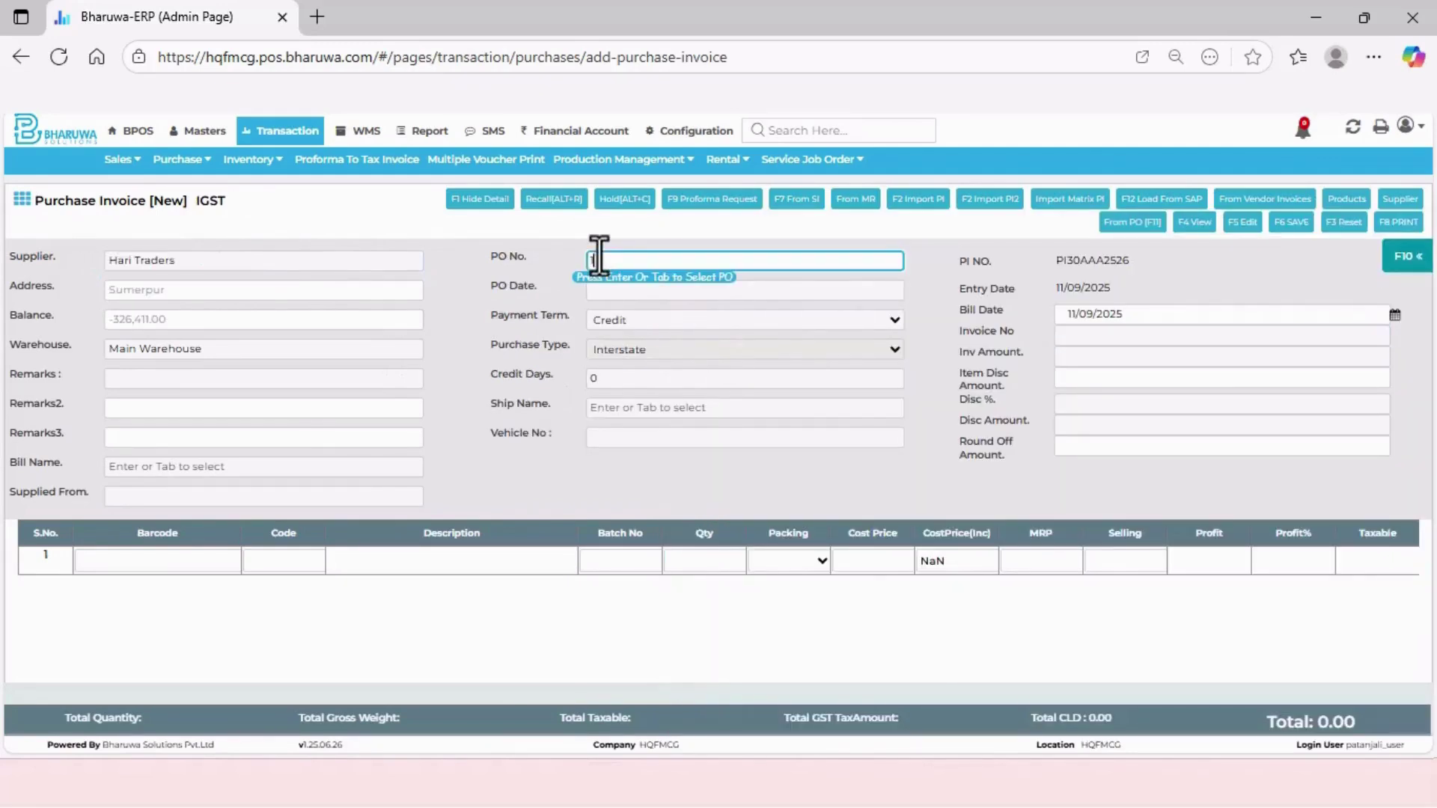
Set the purchase invoice's Invoice No to 764564565 and its invoice amount to 7500
{"action": "left_click", "coordinate": [1079, 335]}
{"action": "type", "text": "764564565"}
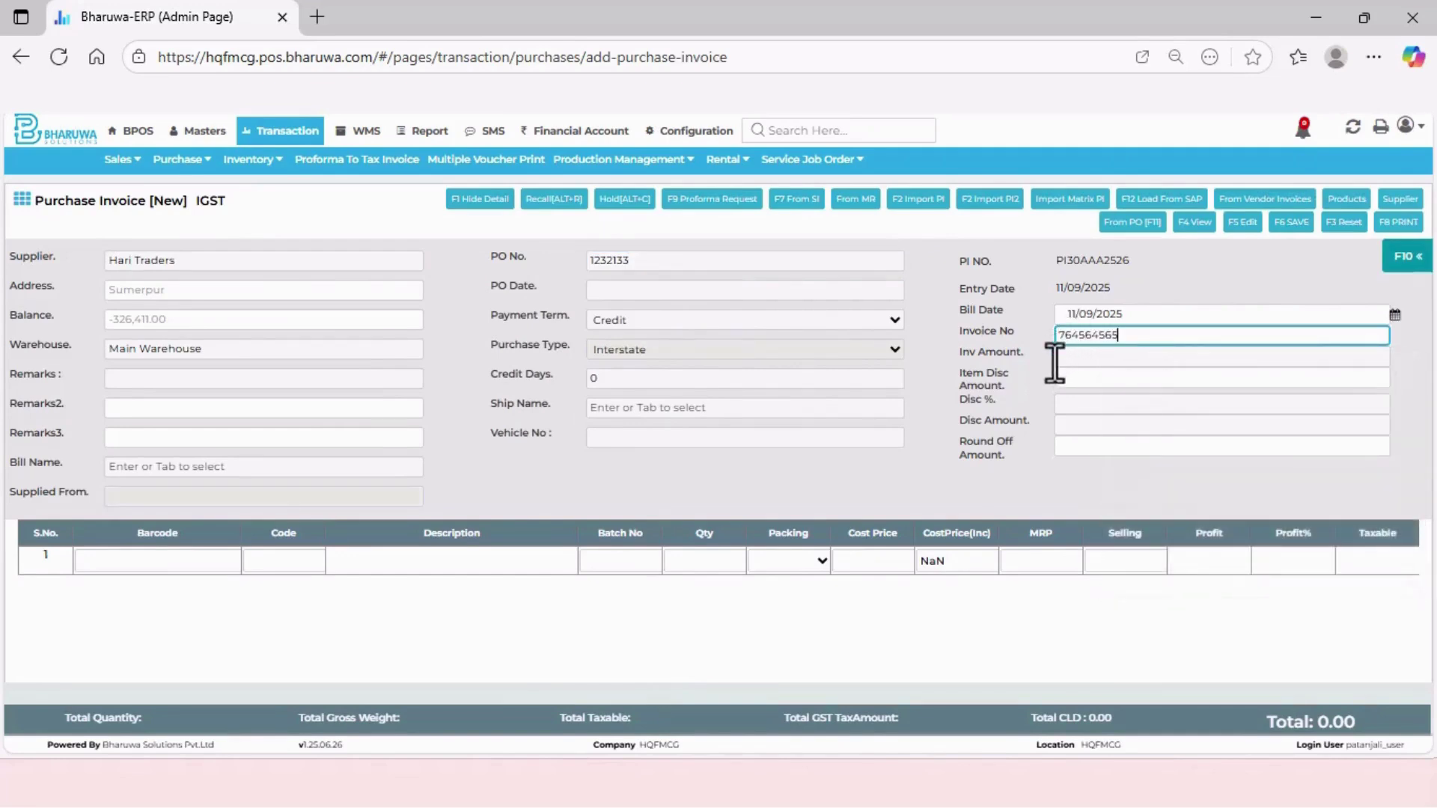
{"action": "left_click", "coordinate": [1080, 359]}
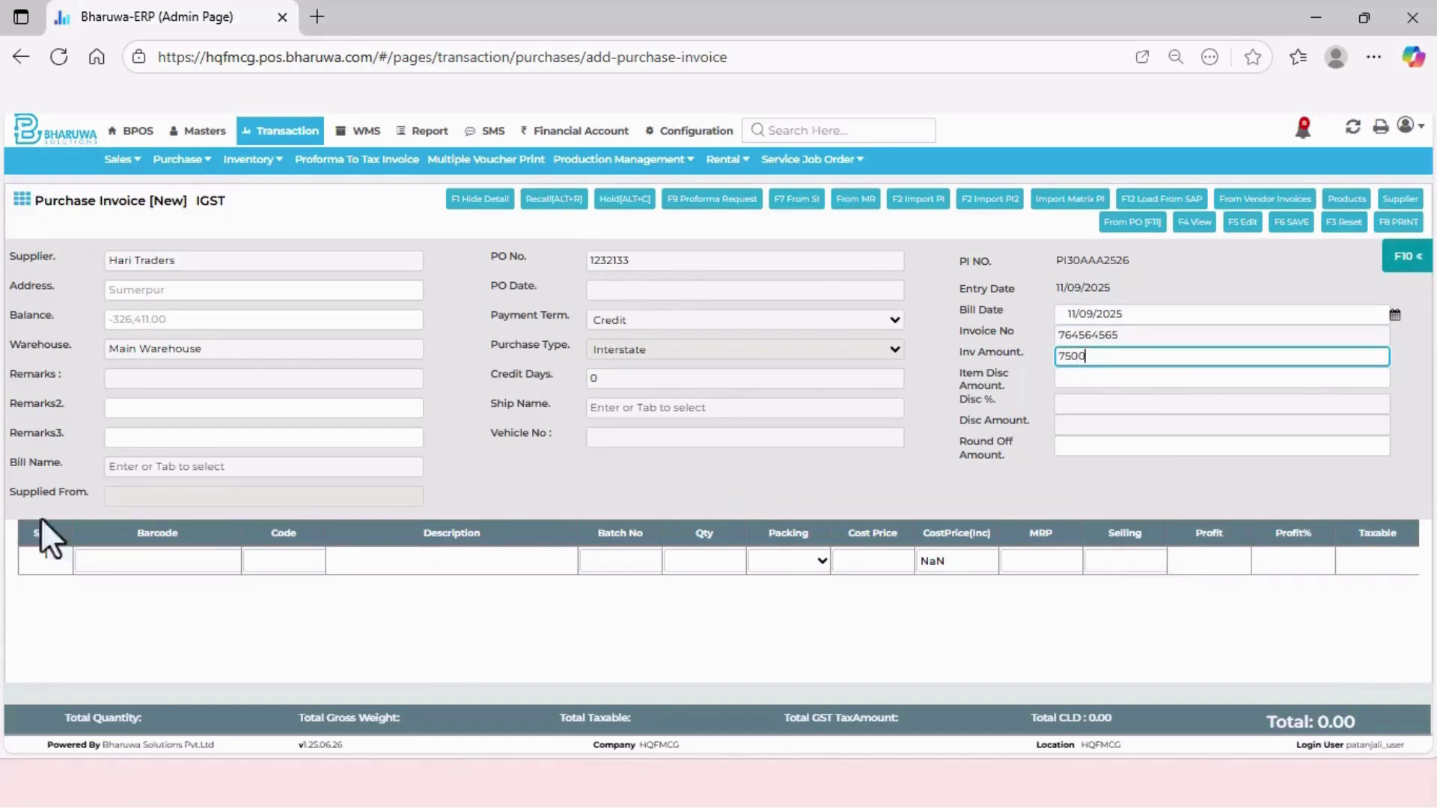
Add Almond, item code 1118, as the purchase invoice's first item and dismiss the list of existing batches
{"action": "left_click", "coordinate": [169, 561]}
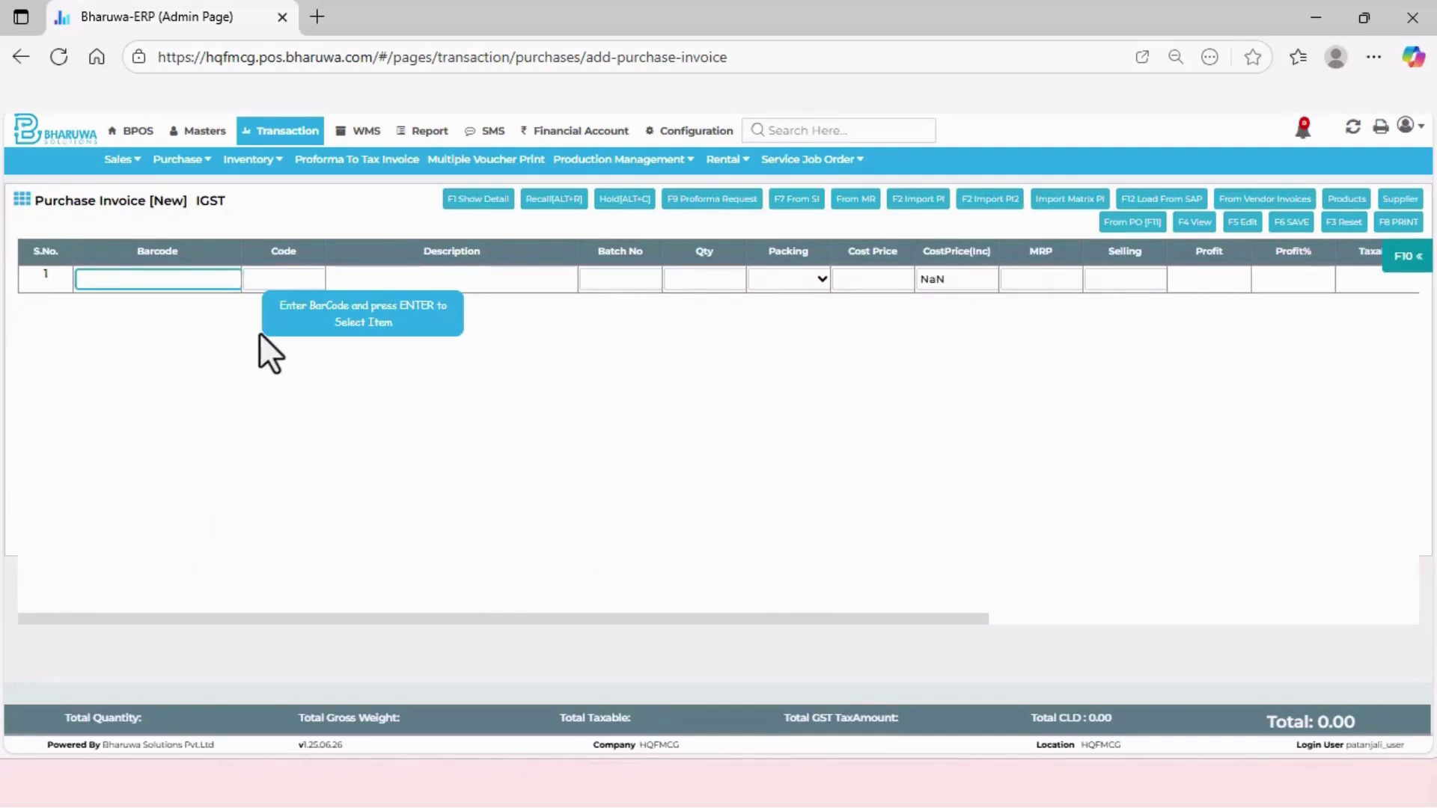
{"action": "key", "text": "Return"}
{"action": "key", "text": "Return"}
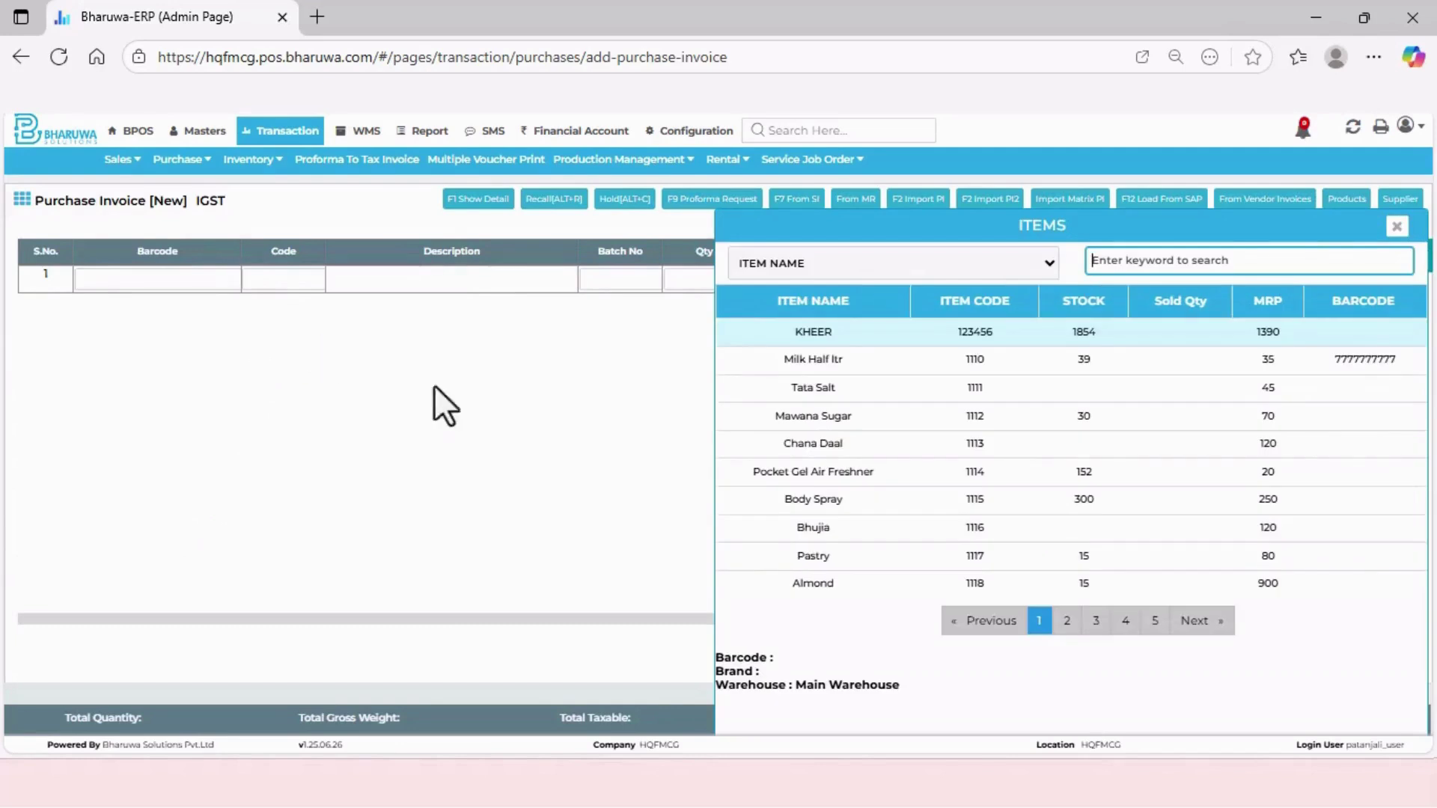
{"action": "left_click", "coordinate": [808, 583]}
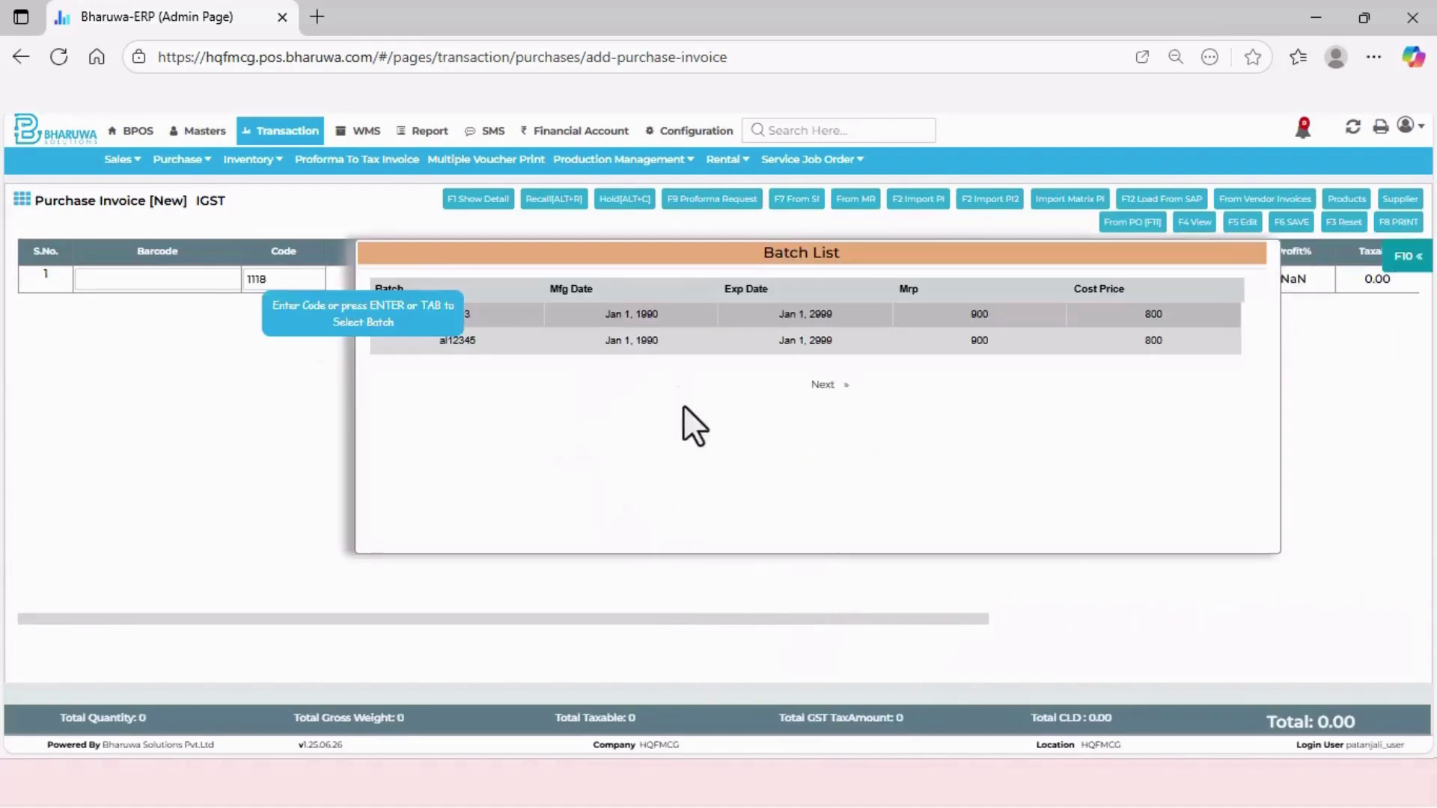
{"action": "left_click", "coordinate": [1252, 253]}
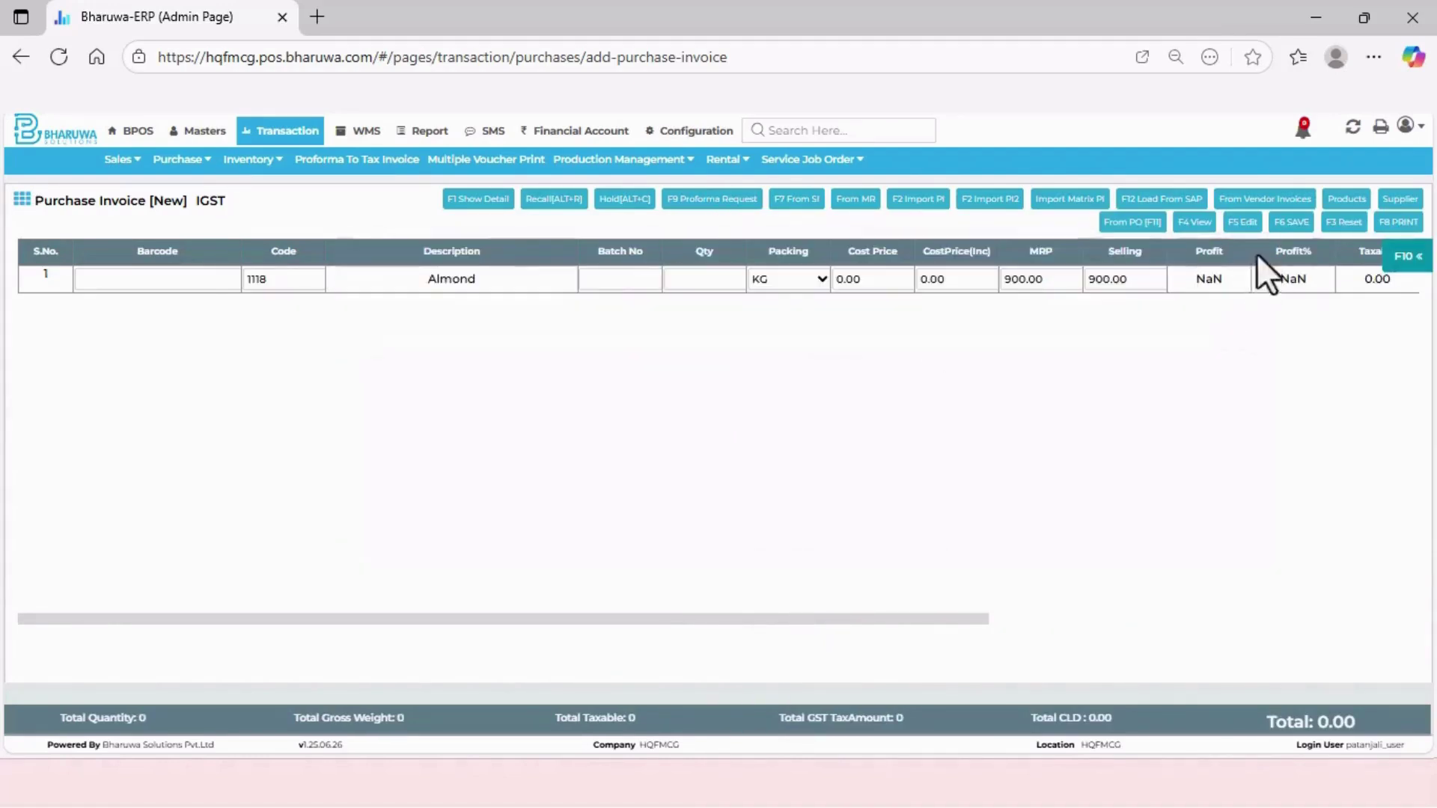
Set the Almond line's batch number to a321 and its quantity to 10, with packing in KG
{"action": "left_click", "coordinate": [615, 283]}
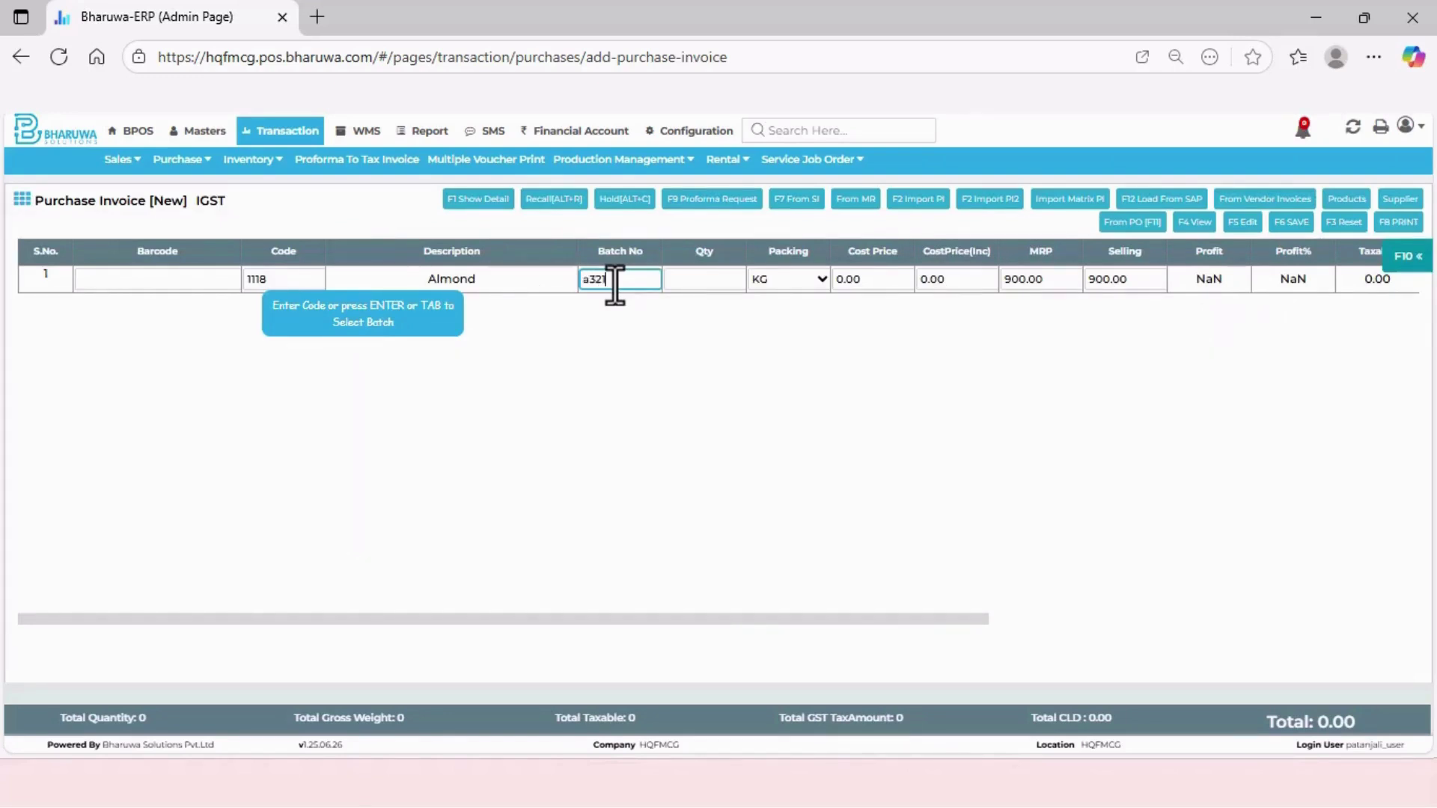
{"action": "type", "text": "a321"}
{"action": "left_click", "coordinate": [704, 281]}
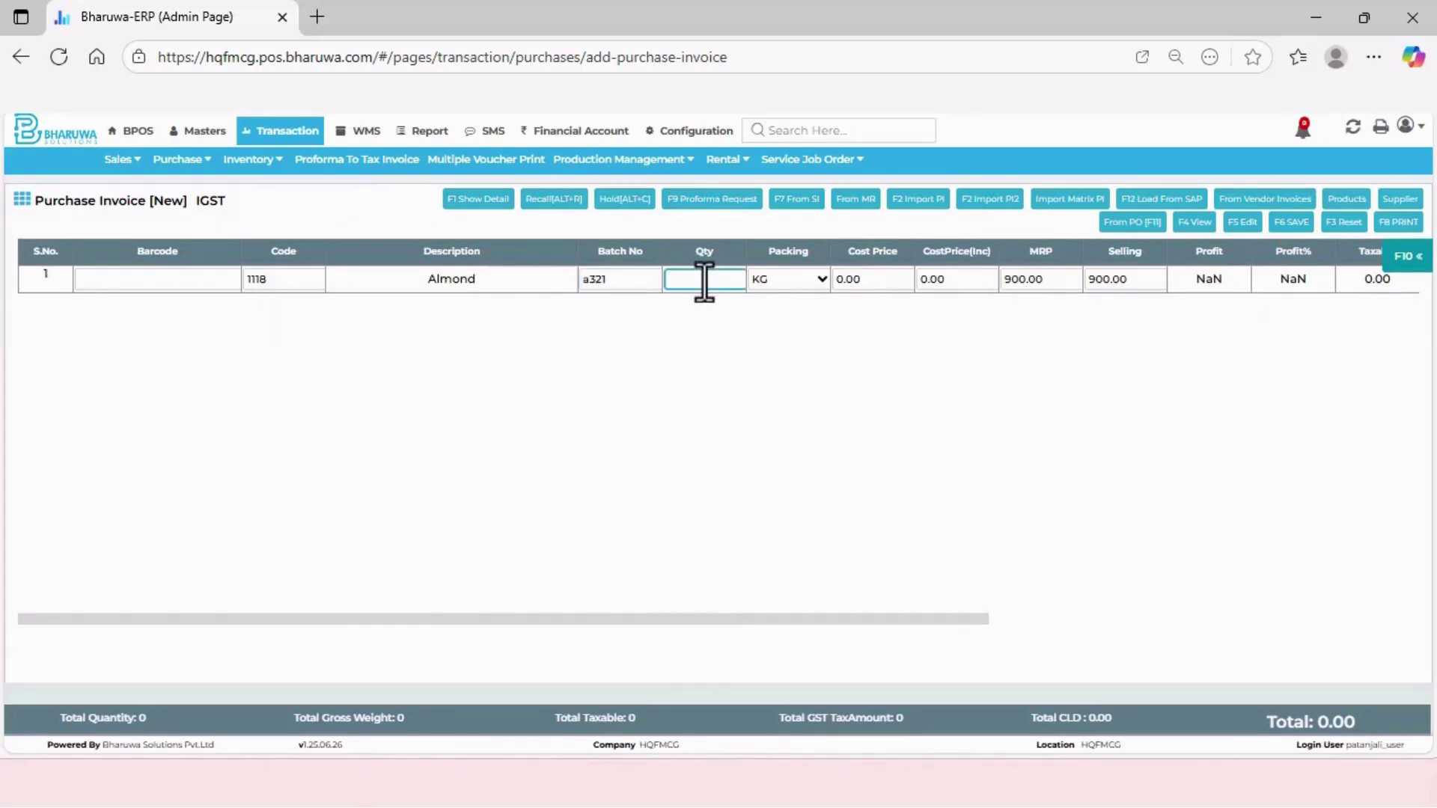
{"action": "type", "text": "10"}
{"action": "left_click", "coordinate": [820, 283]}
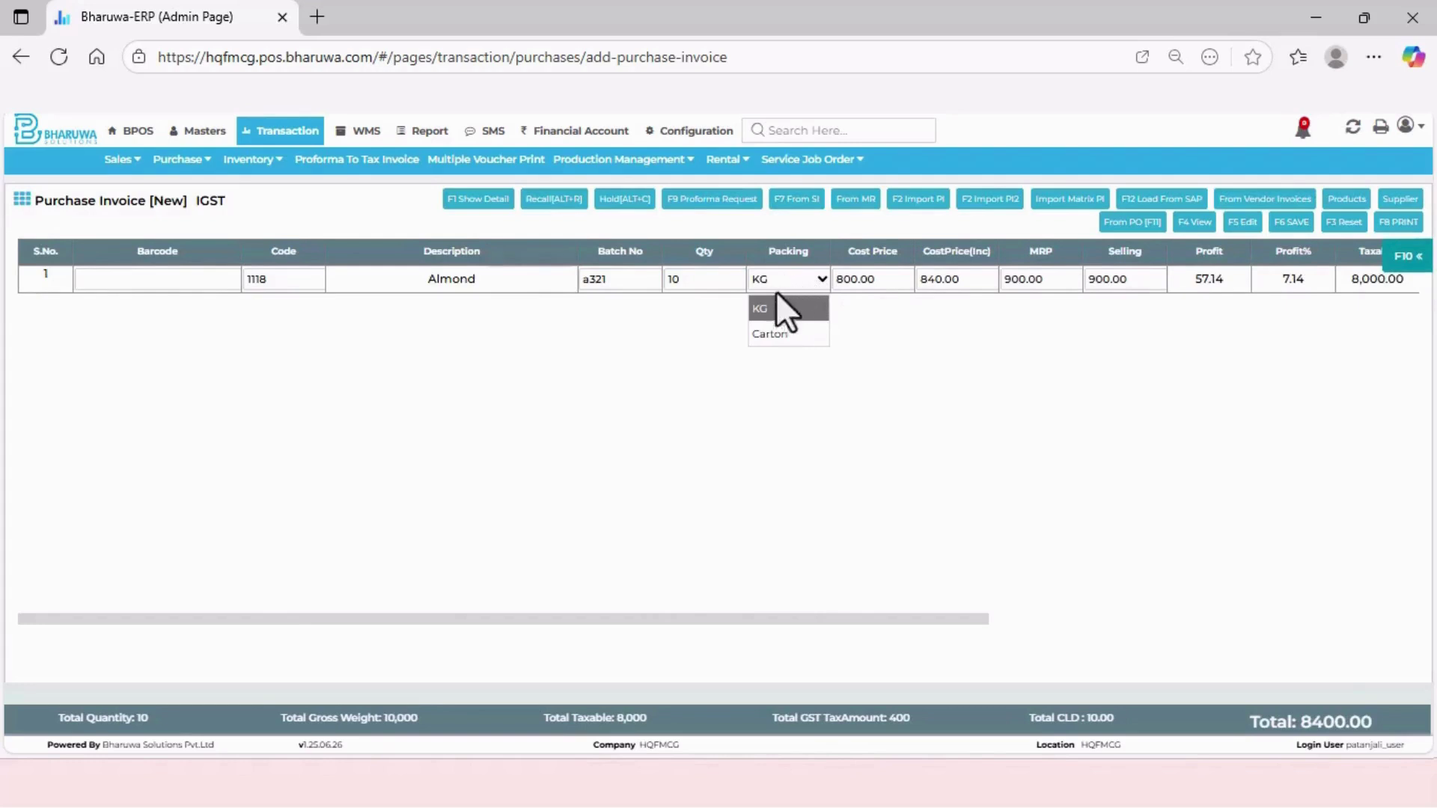
{"action": "left_click", "coordinate": [973, 357]}
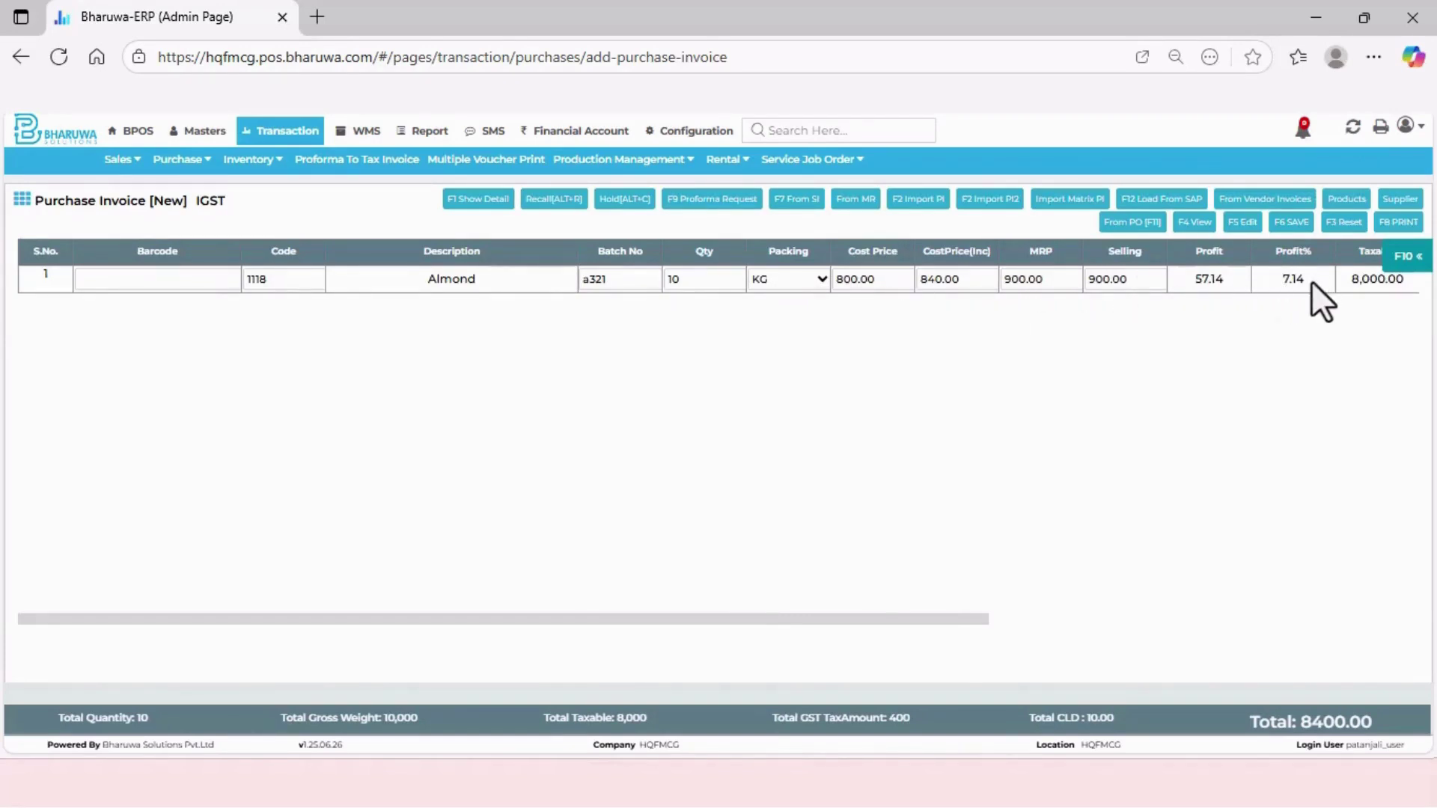
Save the purchase invoice, preview its printout in the Laser printer[A4]-2 format, and cancel the printing
{"action": "left_click", "coordinate": [1287, 222]}
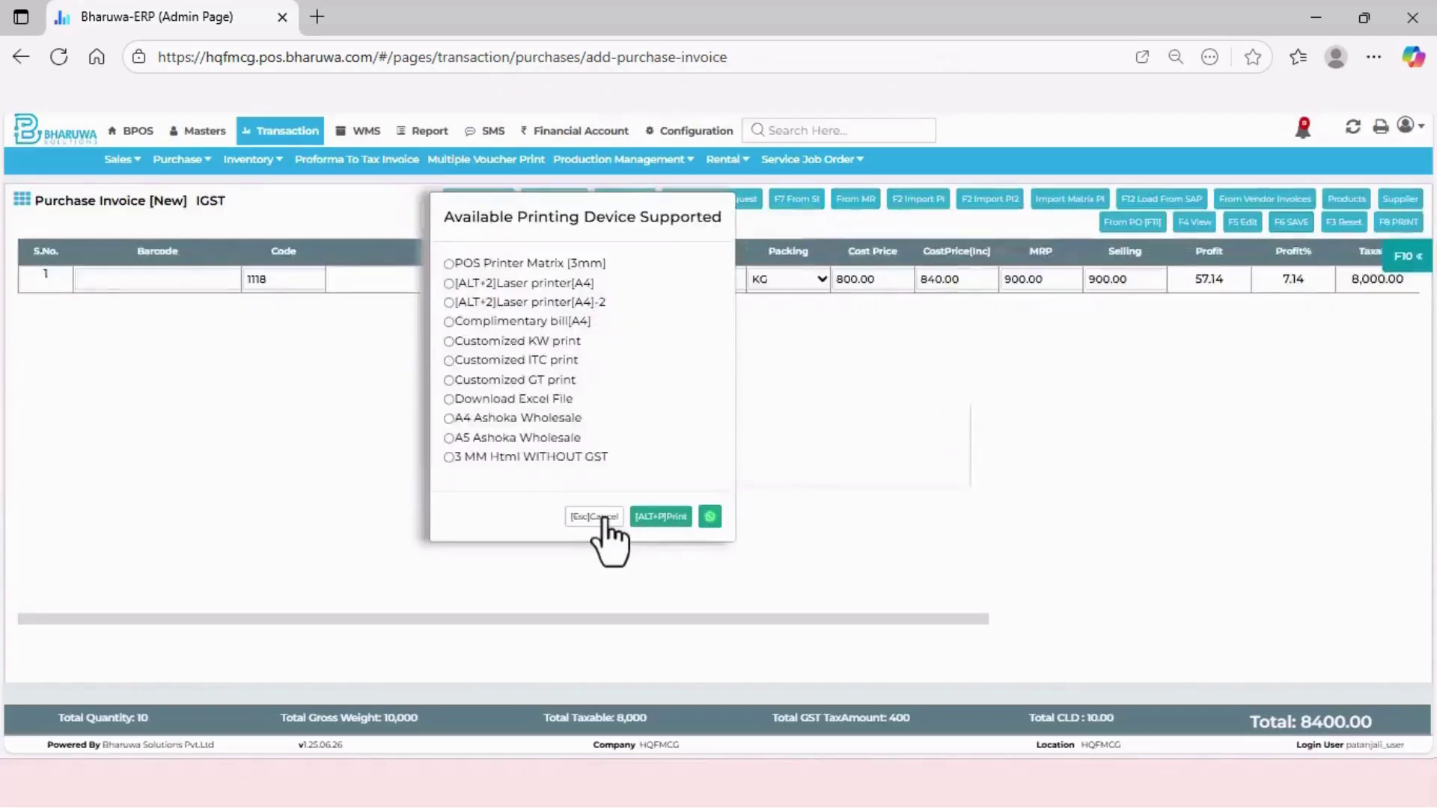
{"action": "left_click", "coordinate": [449, 302]}
{"action": "left_click", "coordinate": [658, 516]}
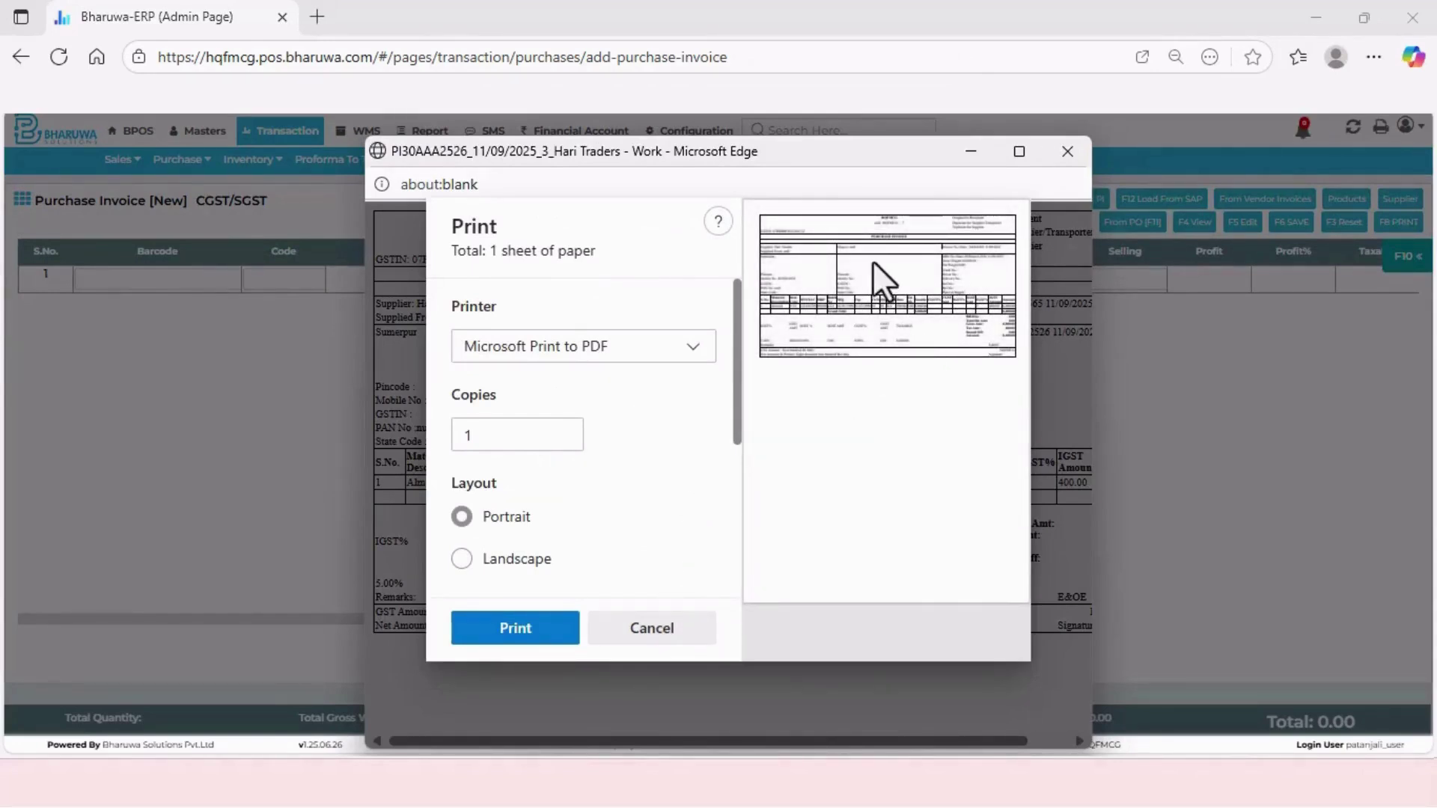
{"action": "key", "text": "Escape"}
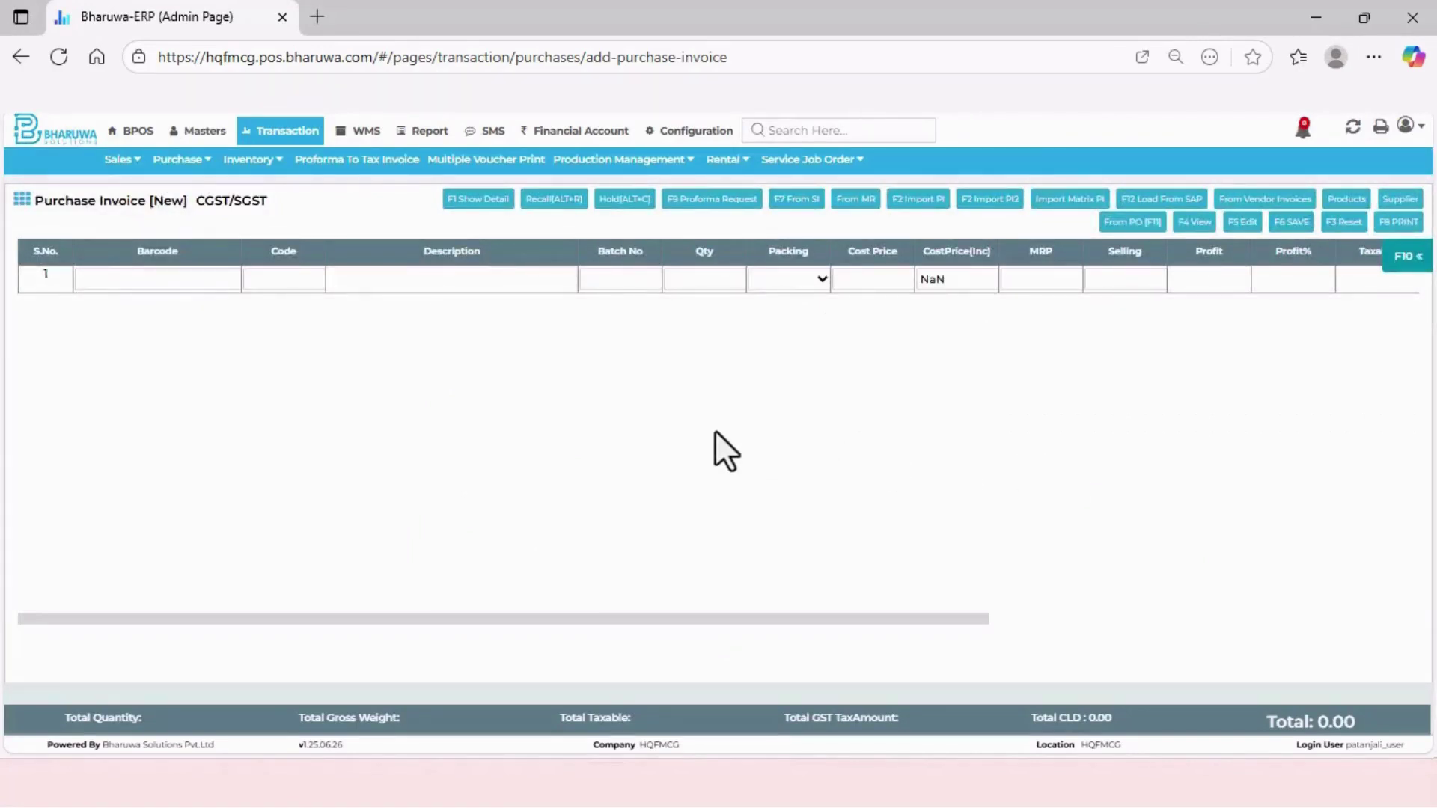
Open a new Sales Invoice and add Almond from batch al123 with a quantity of 1
{"action": "left_click", "coordinate": [120, 158]}
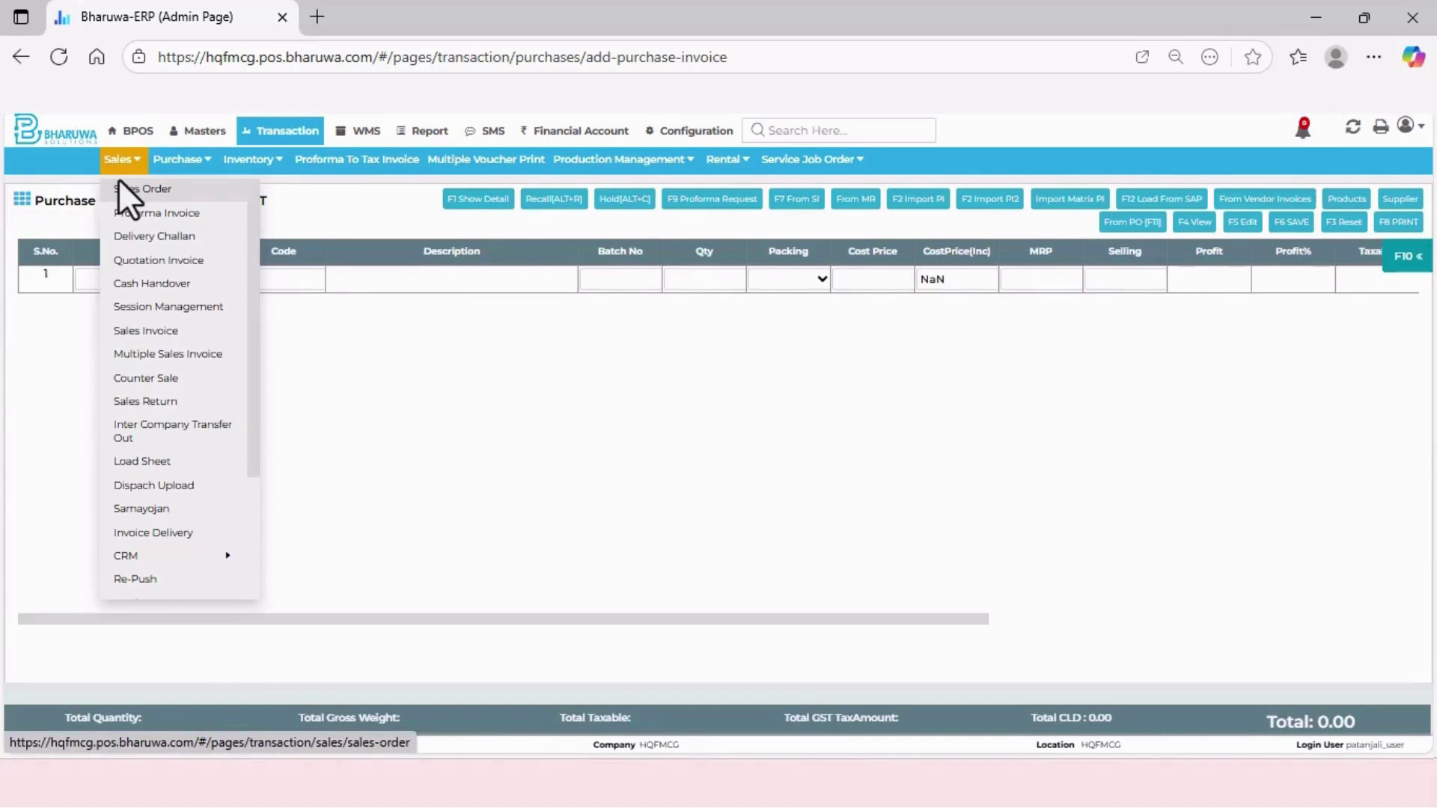
{"action": "left_click", "coordinate": [129, 331]}
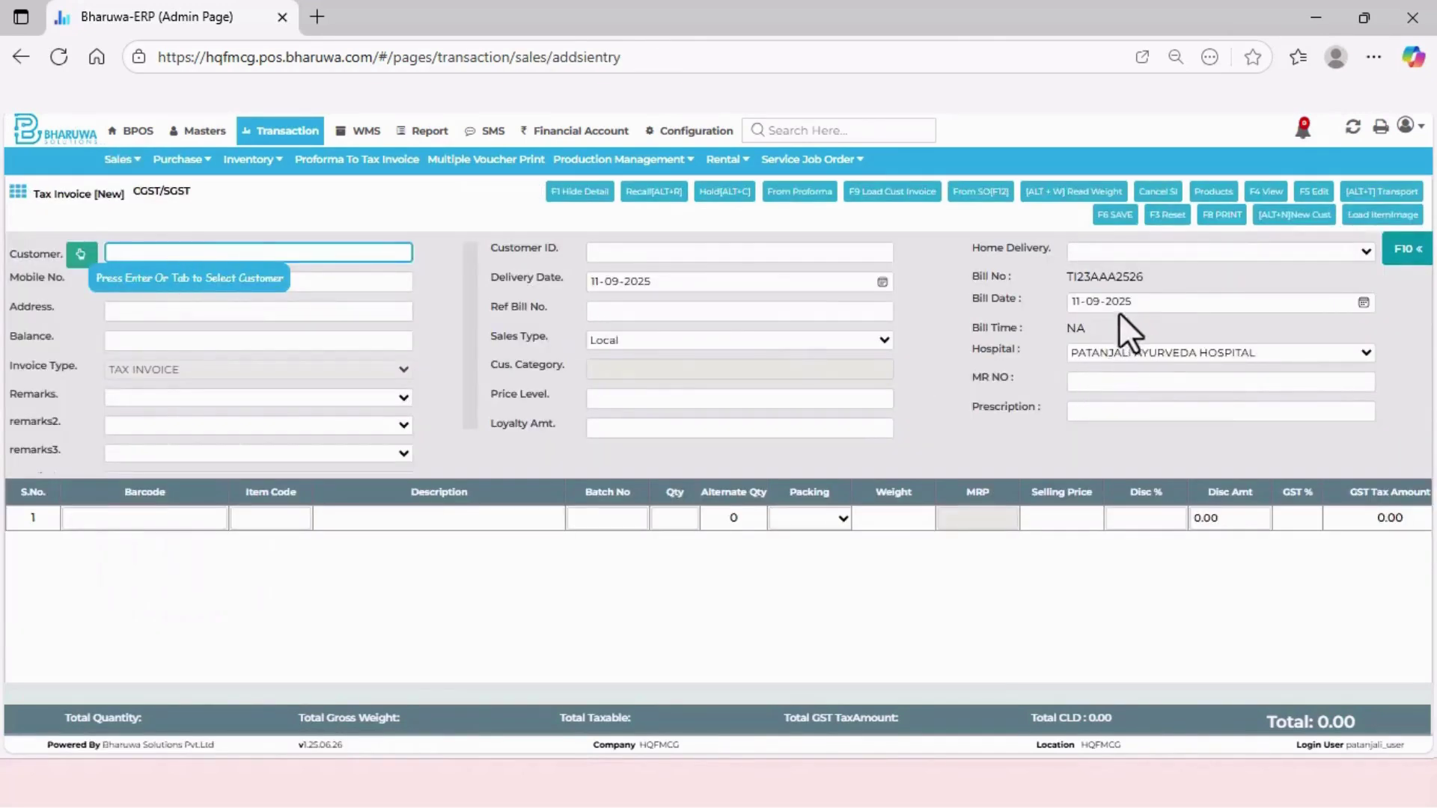
{"action": "left_click", "coordinate": [236, 516]}
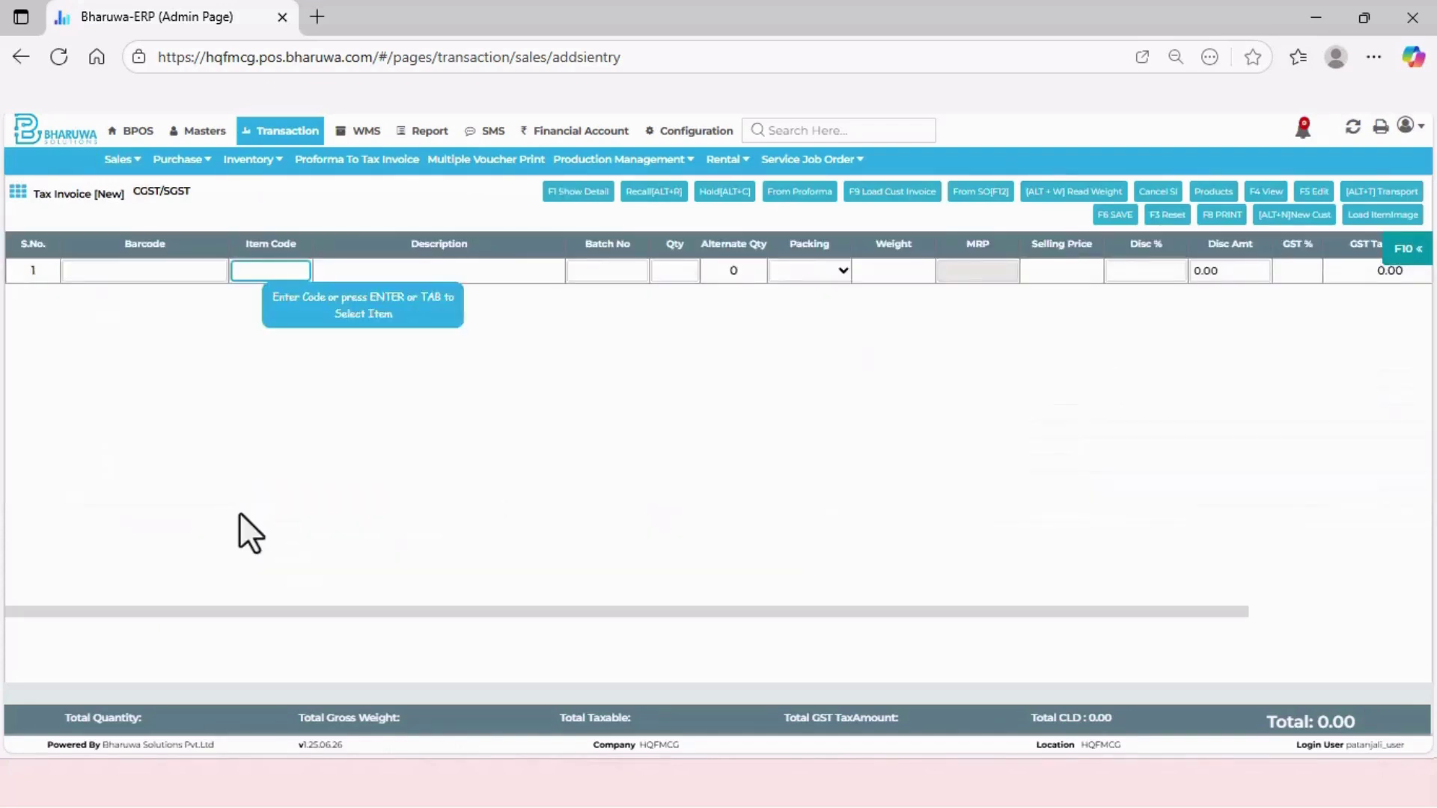
{"action": "key", "text": "Return"}
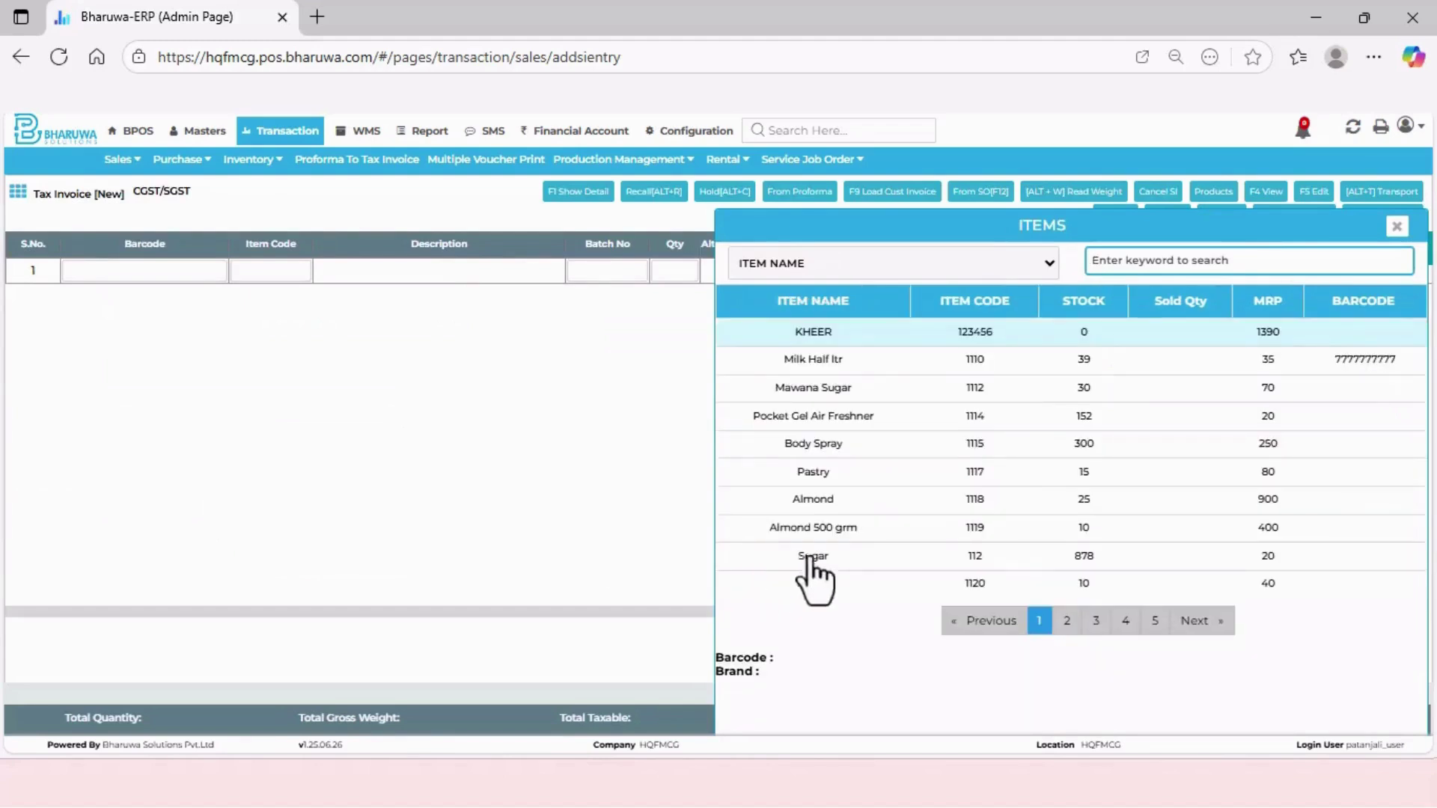
{"action": "left_click", "coordinate": [817, 503]}
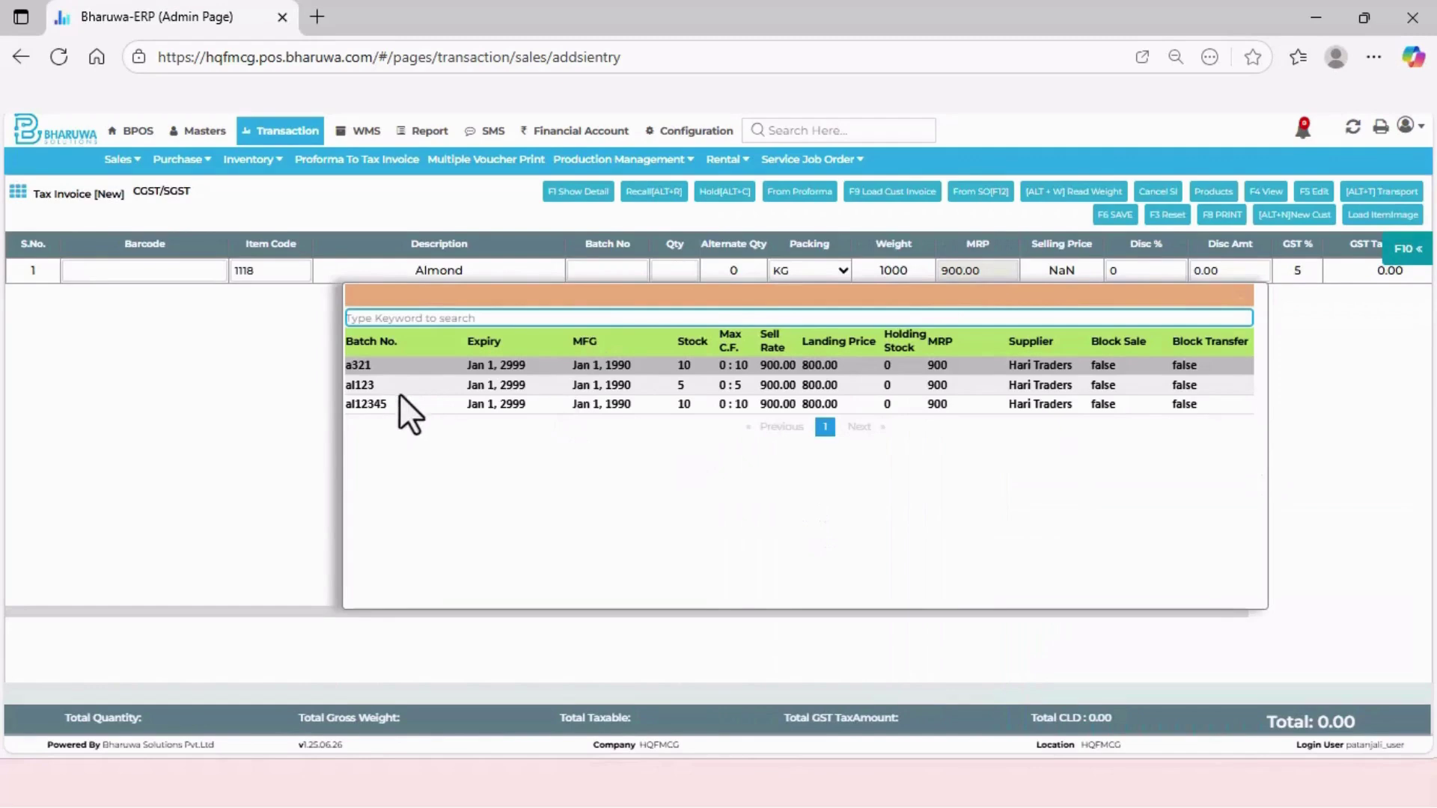
{"action": "left_click", "coordinate": [511, 385]}
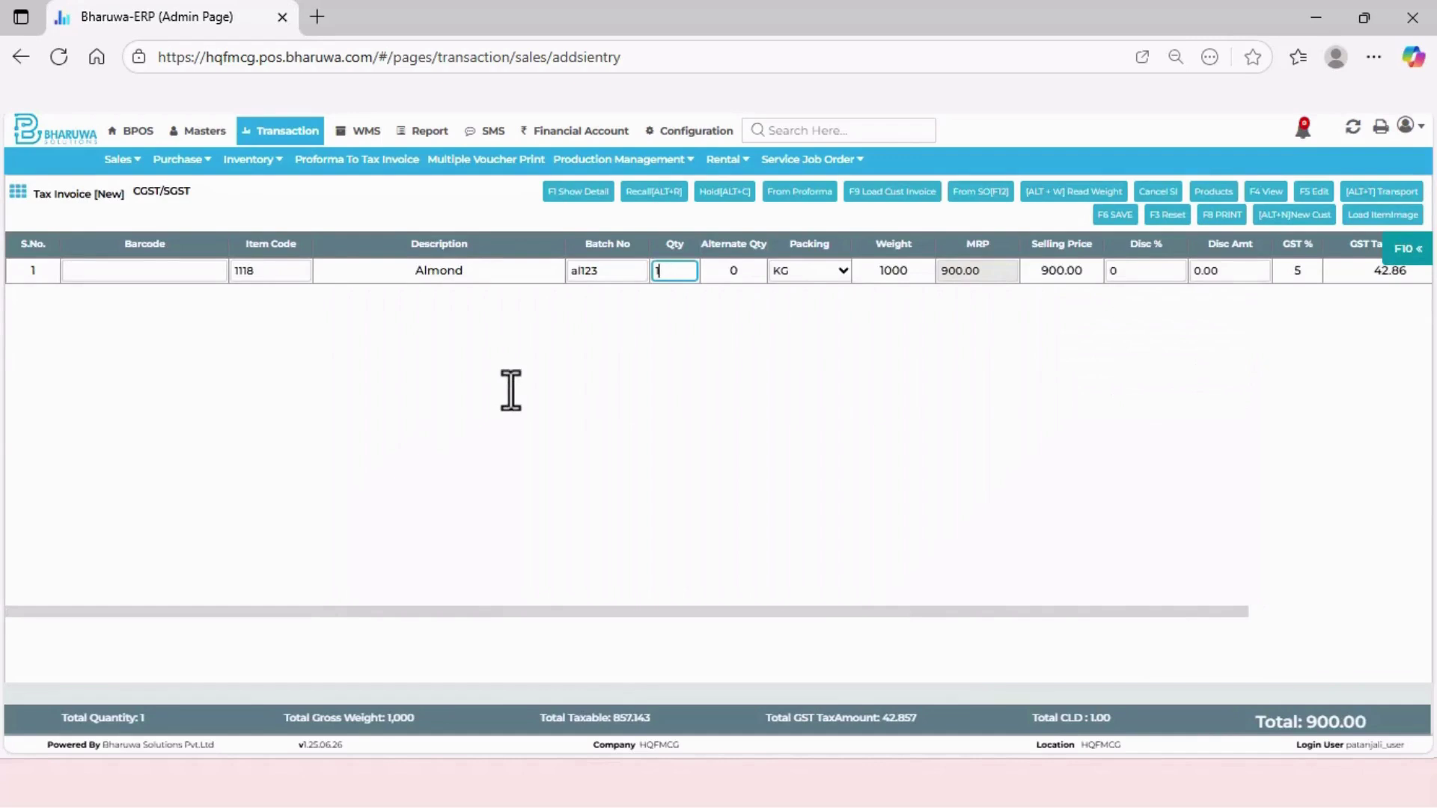
View the sales invoice's tender options, dismiss them without saving, and return to the dashboard
{"action": "left_click", "coordinate": [1123, 219]}
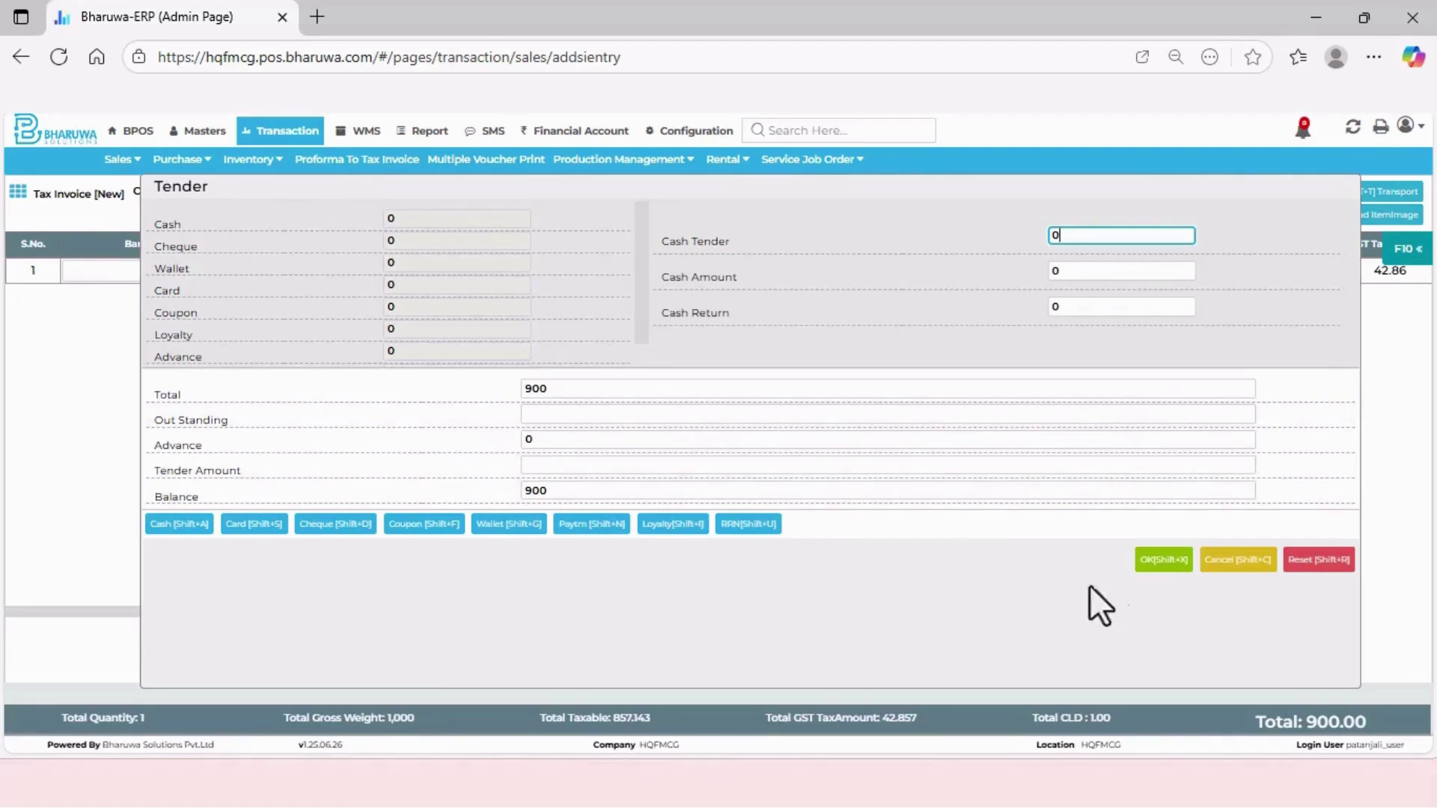
{"action": "key", "text": "Escape"}
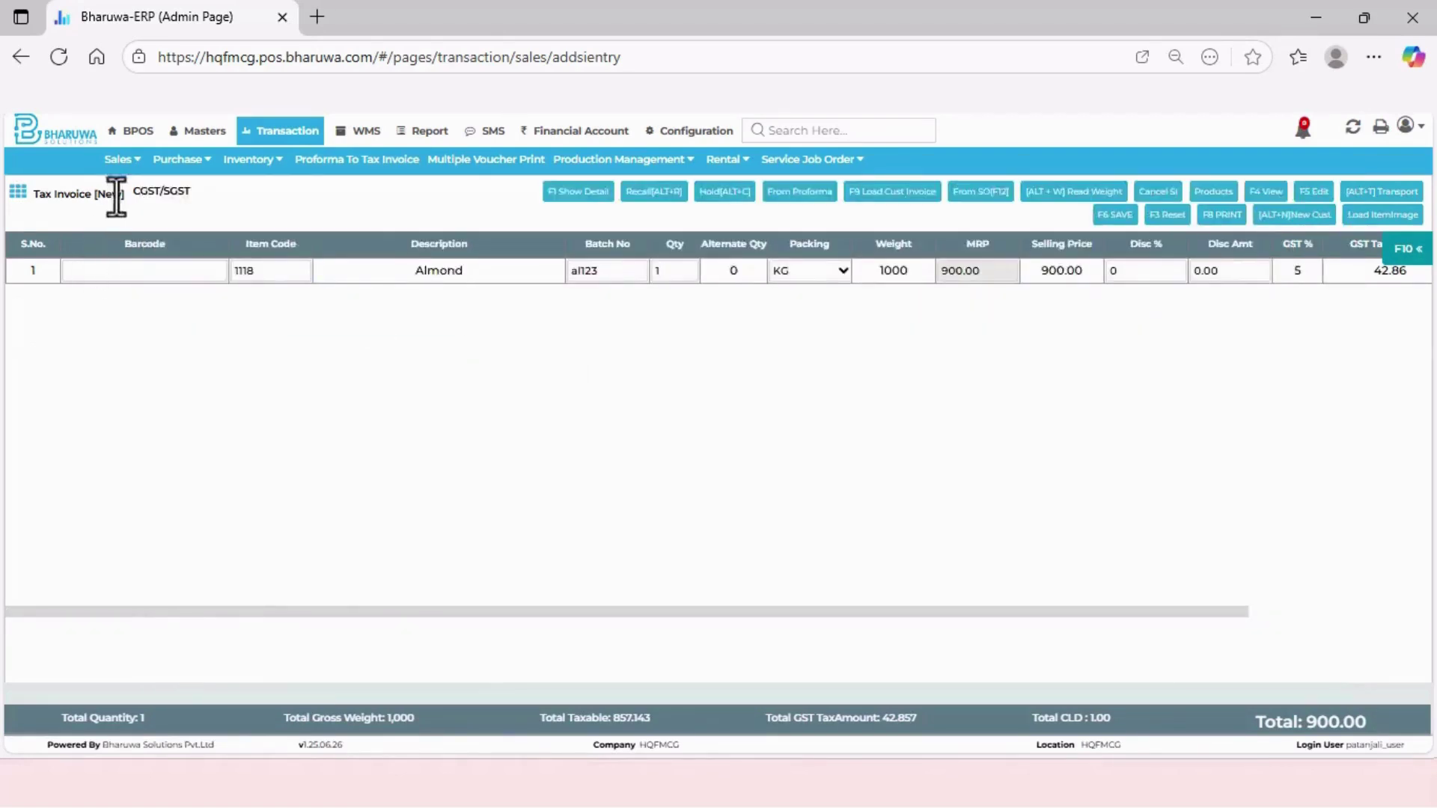
{"action": "left_click", "coordinate": [116, 134]}
{"action": "left_click", "coordinate": [46, 159]}
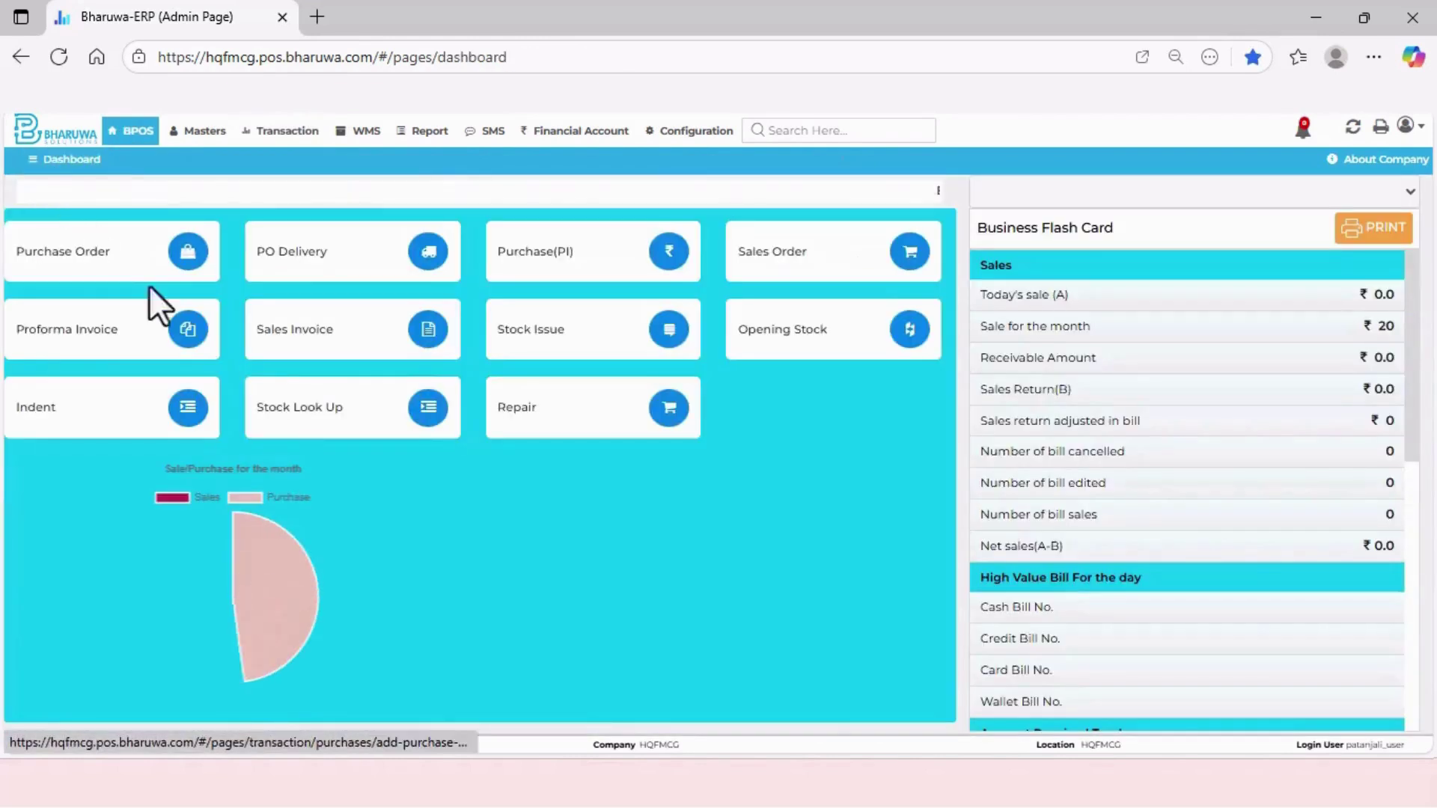
Review the reports offered under Inventory, including Analysis Reports, and under Sales, Central, Purchase, Master and Fav report
{"action": "left_click", "coordinate": [416, 133]}
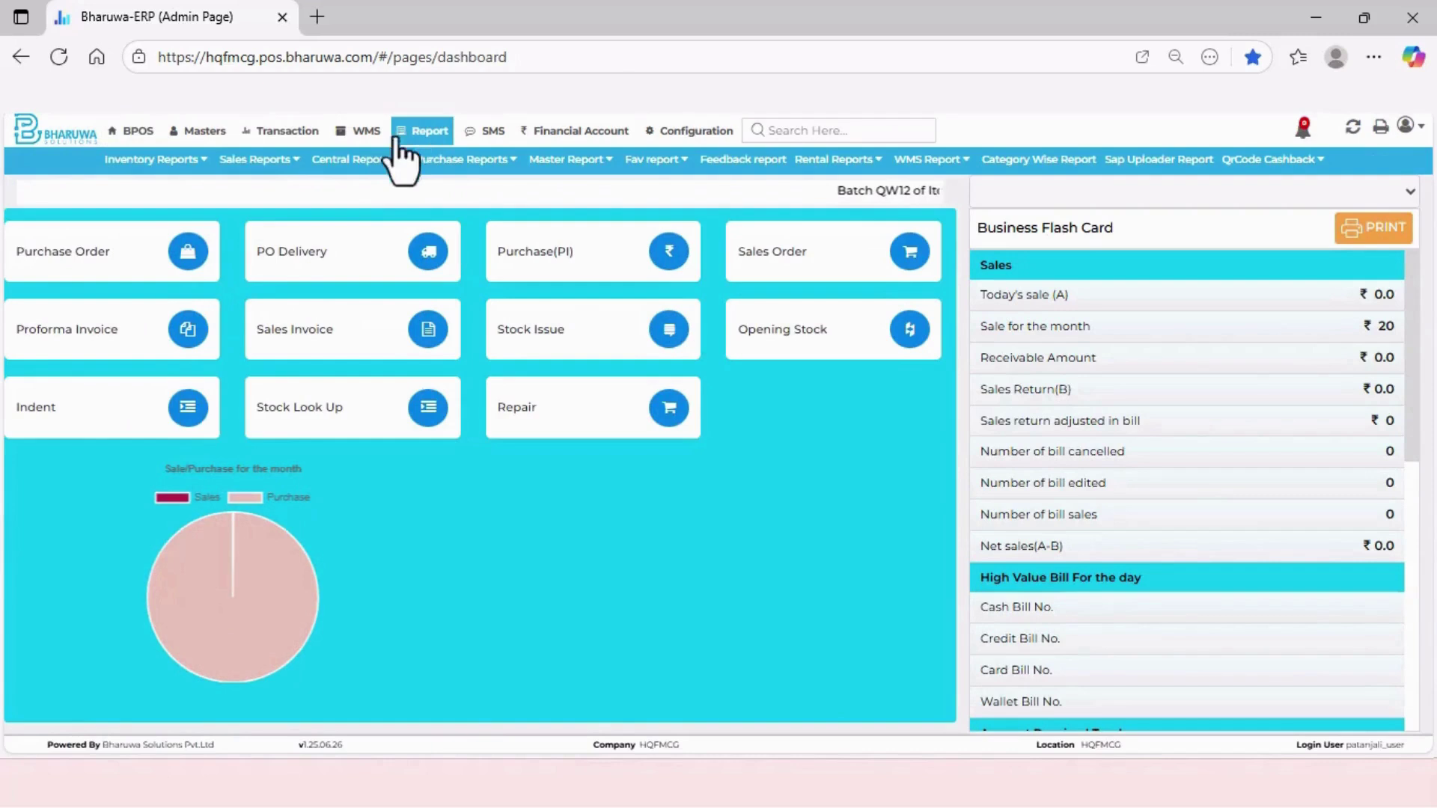
{"action": "left_click", "coordinate": [155, 159]}
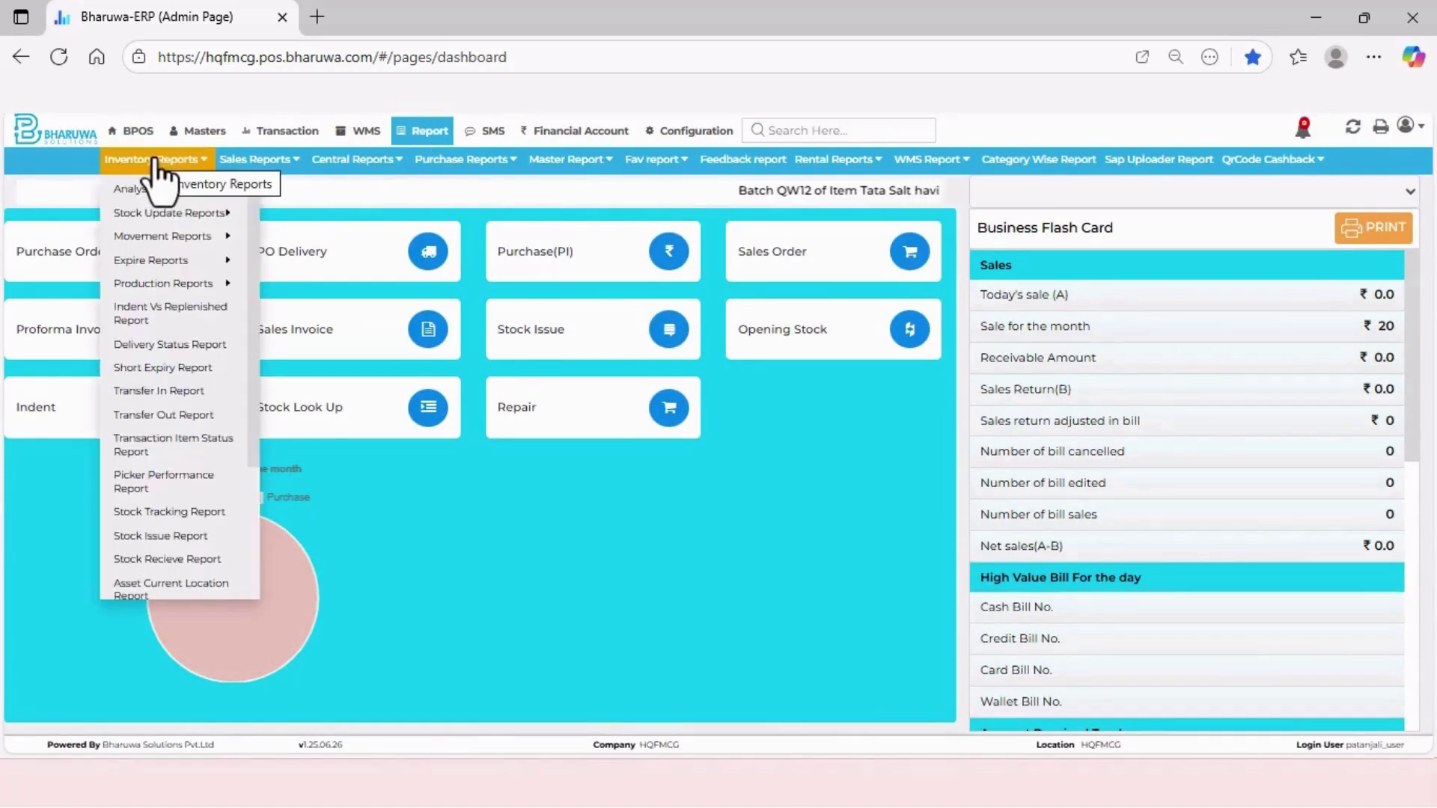
{"action": "mouse_move", "coordinate": [154, 189]}
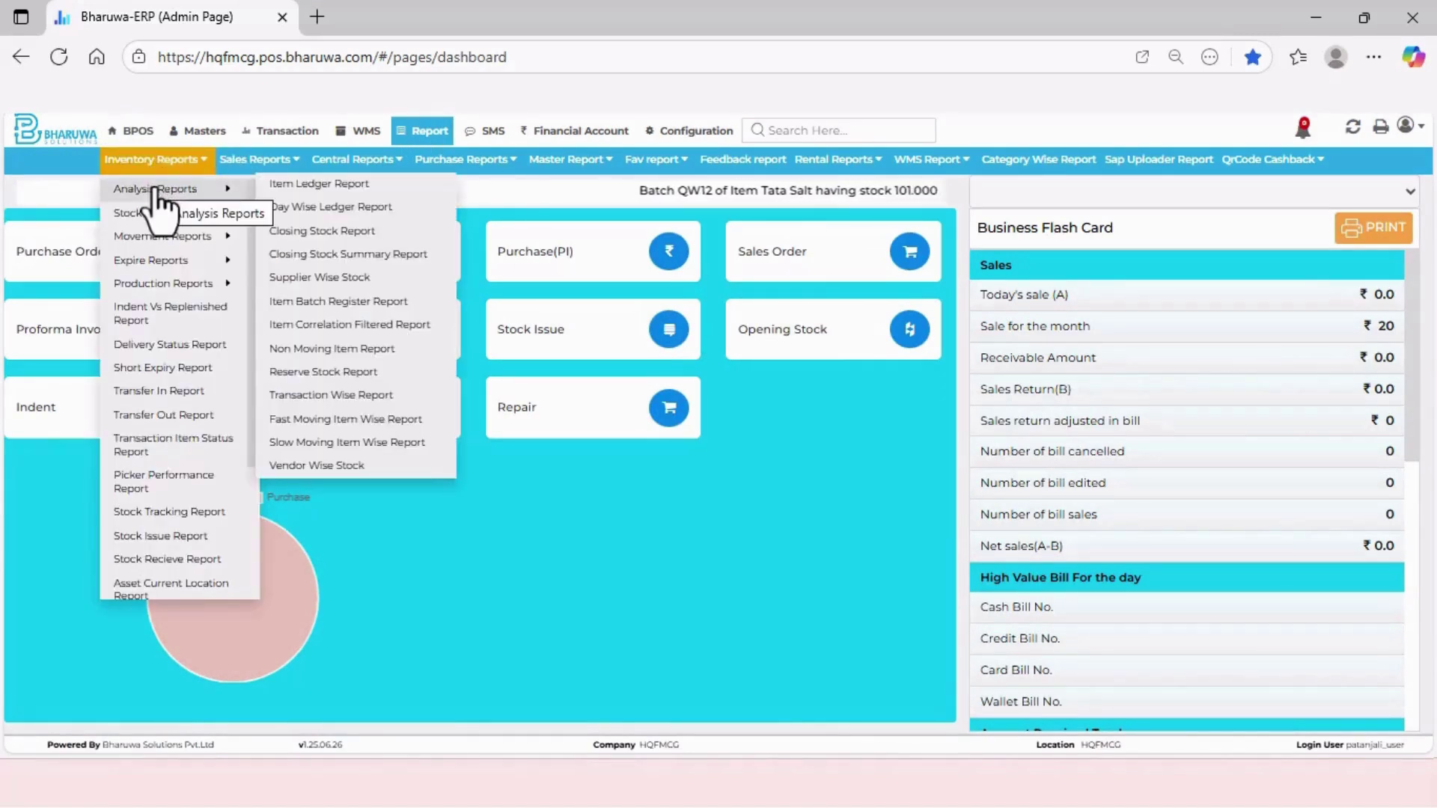
{"action": "left_click", "coordinate": [247, 160]}
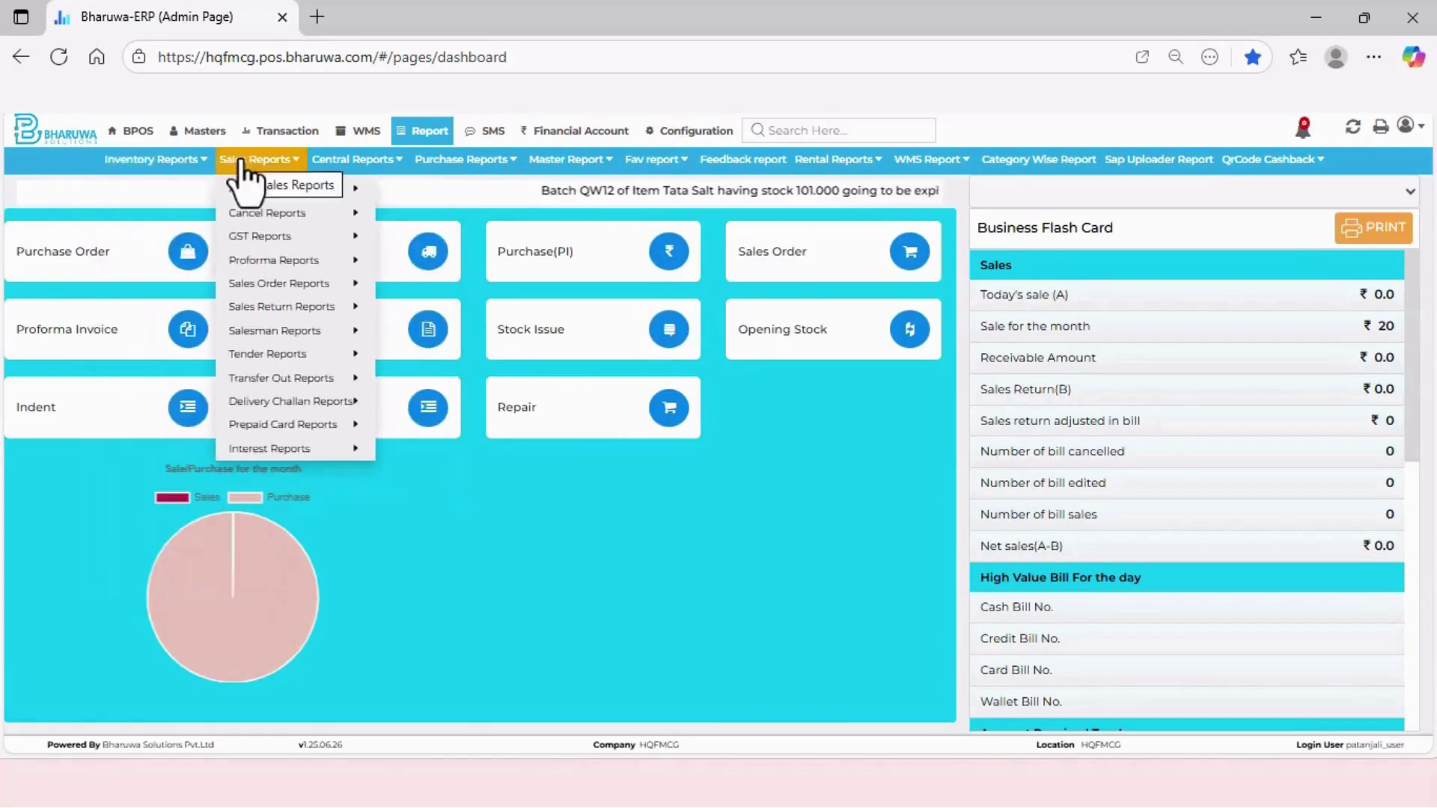
{"action": "left_click", "coordinate": [349, 159]}
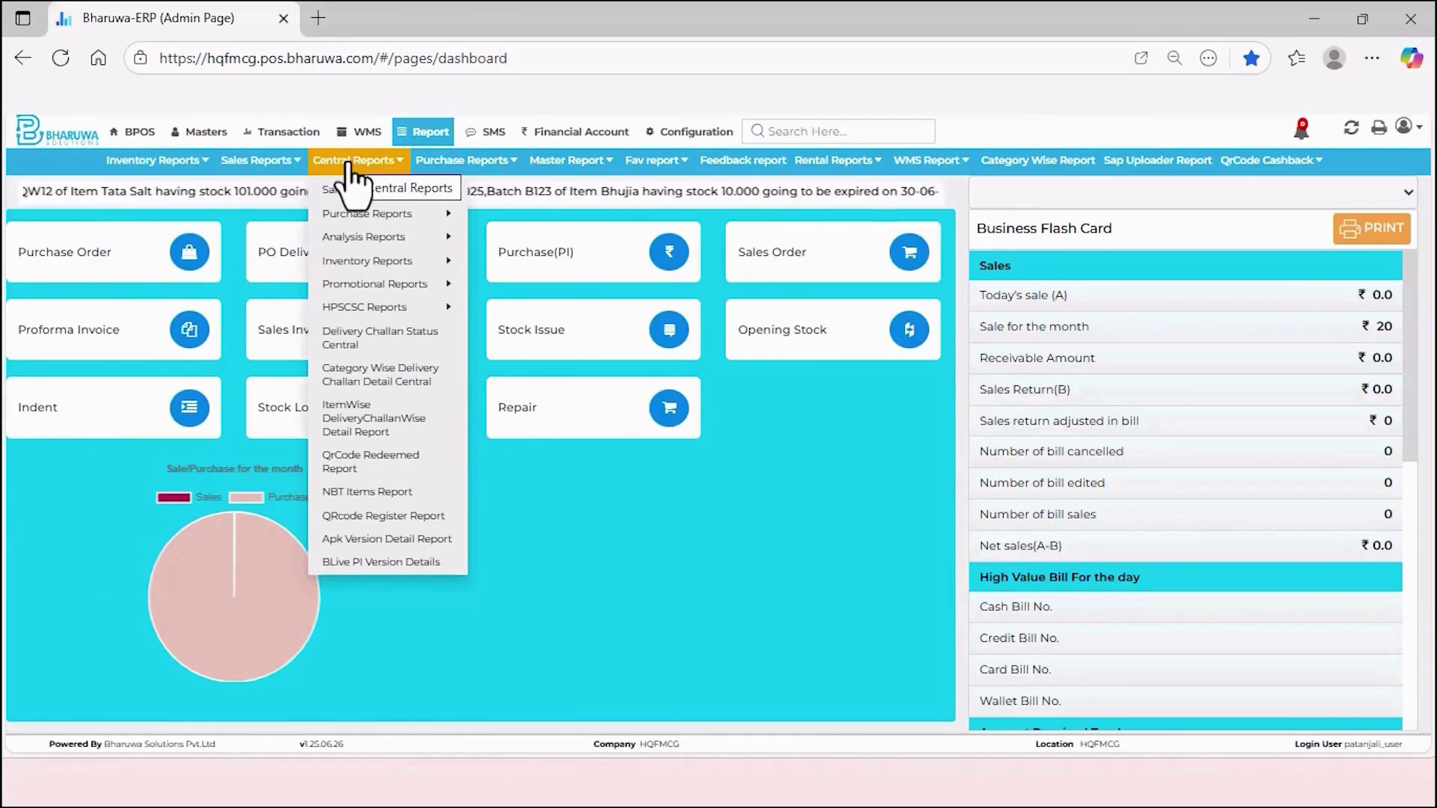
{"action": "left_click", "coordinate": [461, 161]}
{"action": "left_click", "coordinate": [567, 162]}
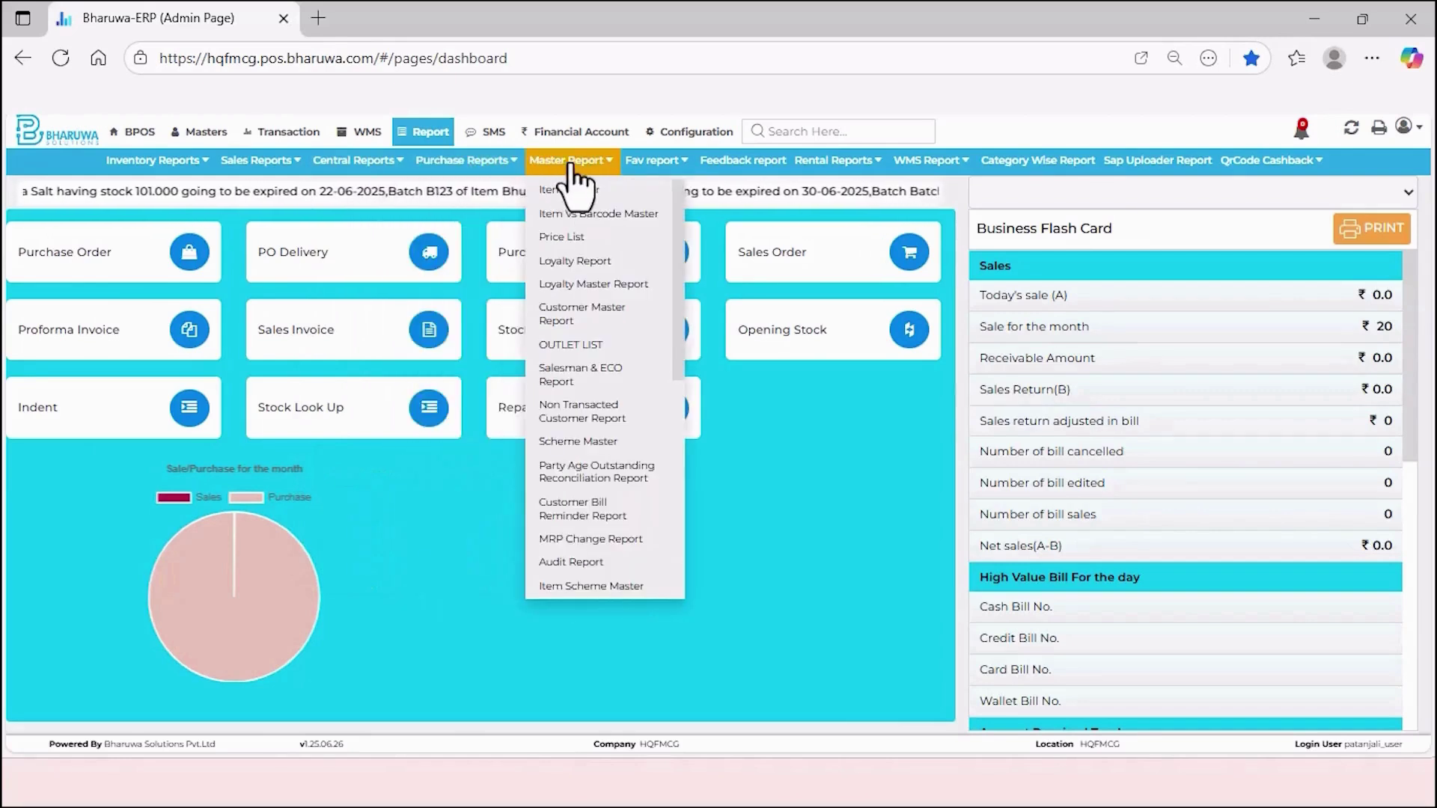
{"action": "left_click", "coordinate": [651, 161]}
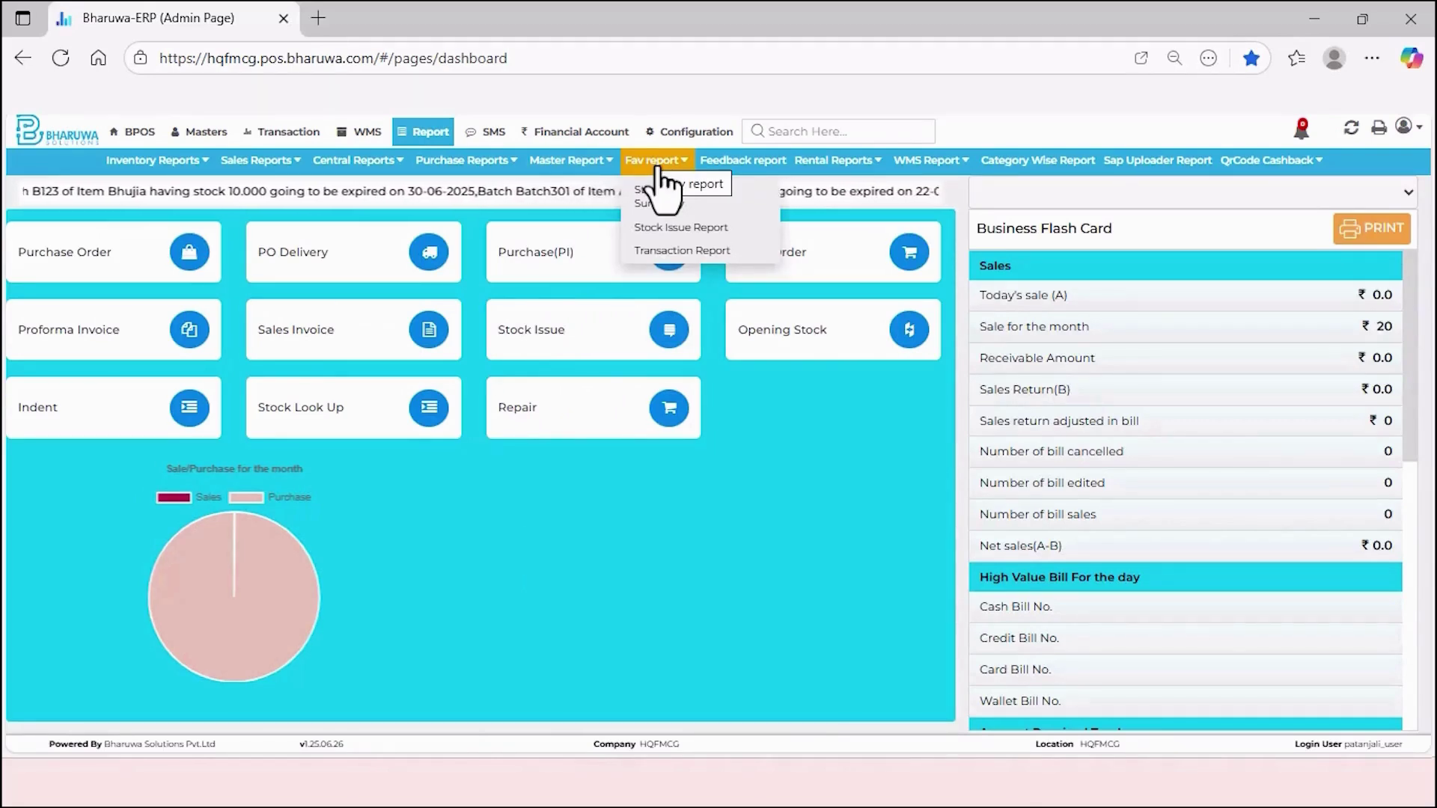
{"action": "left_click", "coordinate": [424, 161]}
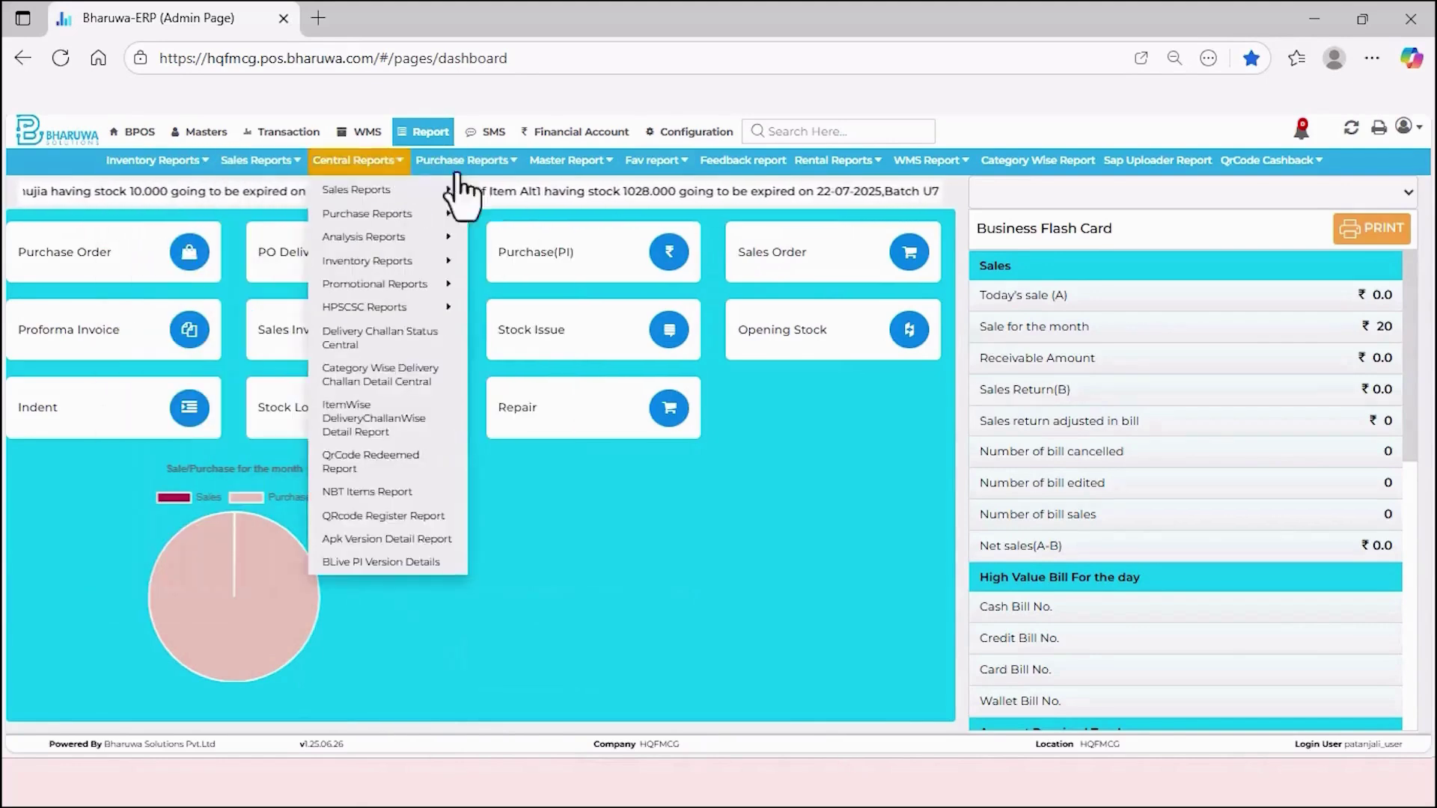
{"action": "mouse_move", "coordinate": [631, 166]}
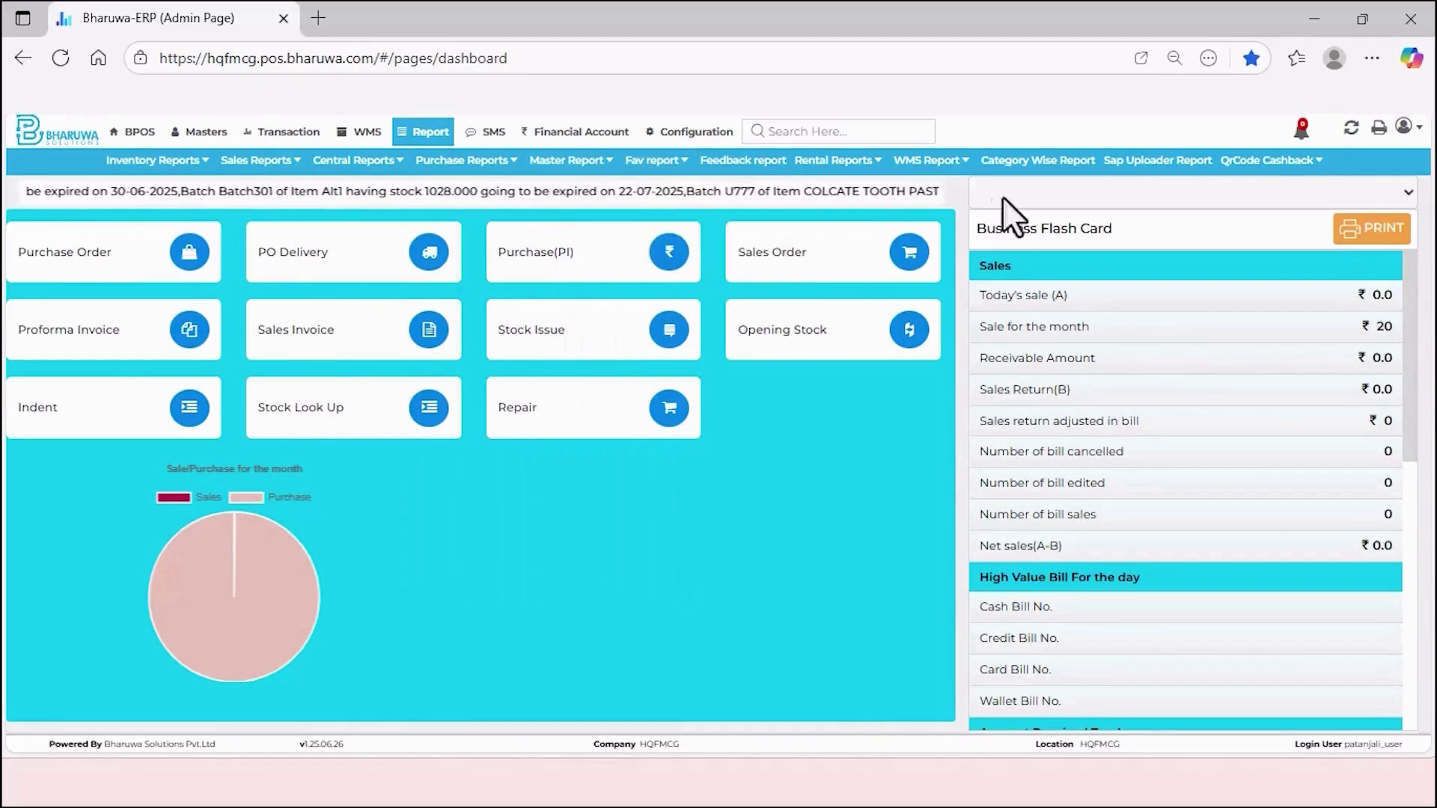
Open the Financial Account module, sign in with the prefilled credentials, and review its voucher, balance sheet and profitability summaries
{"action": "left_click", "coordinate": [573, 133]}
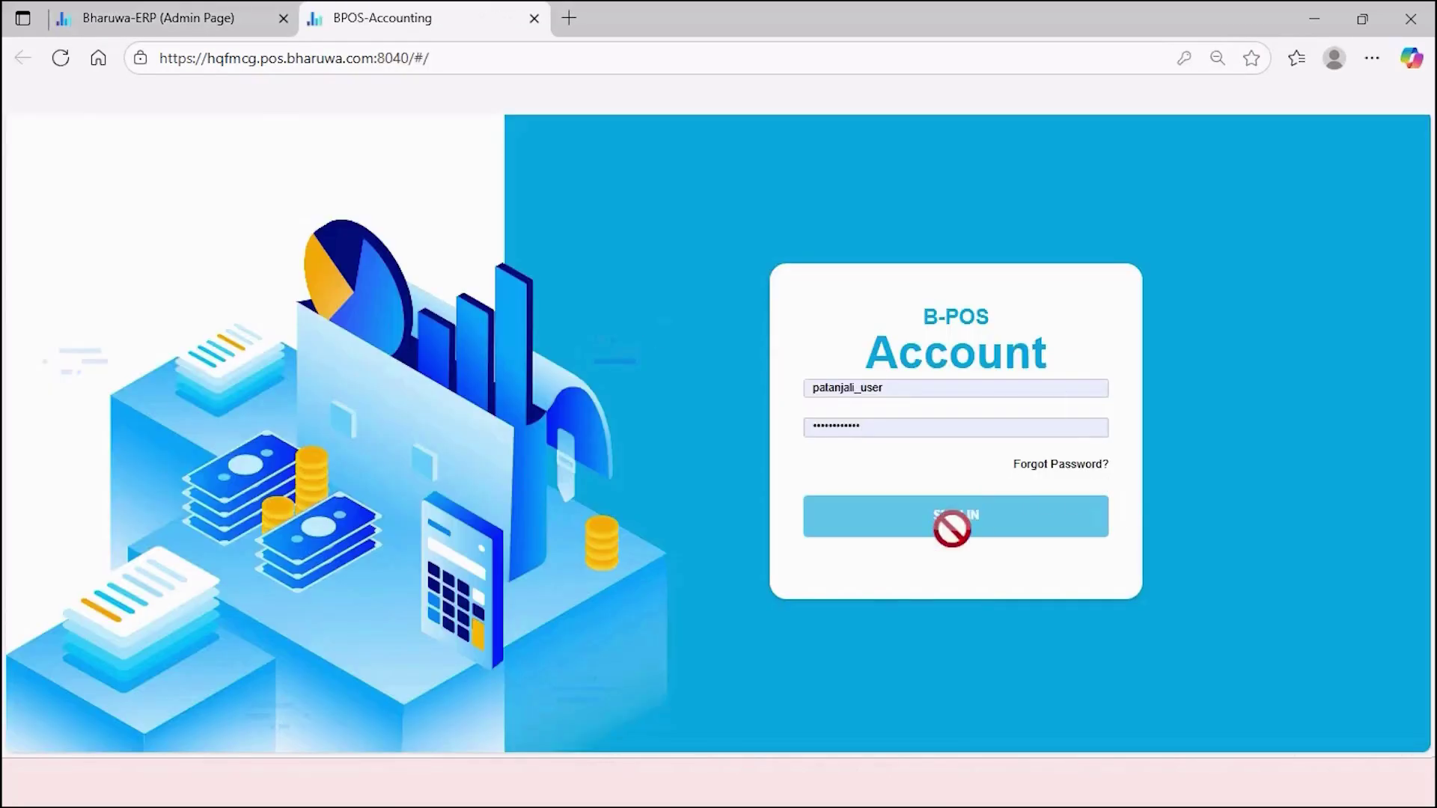
{"action": "left_click", "coordinate": [952, 524]}
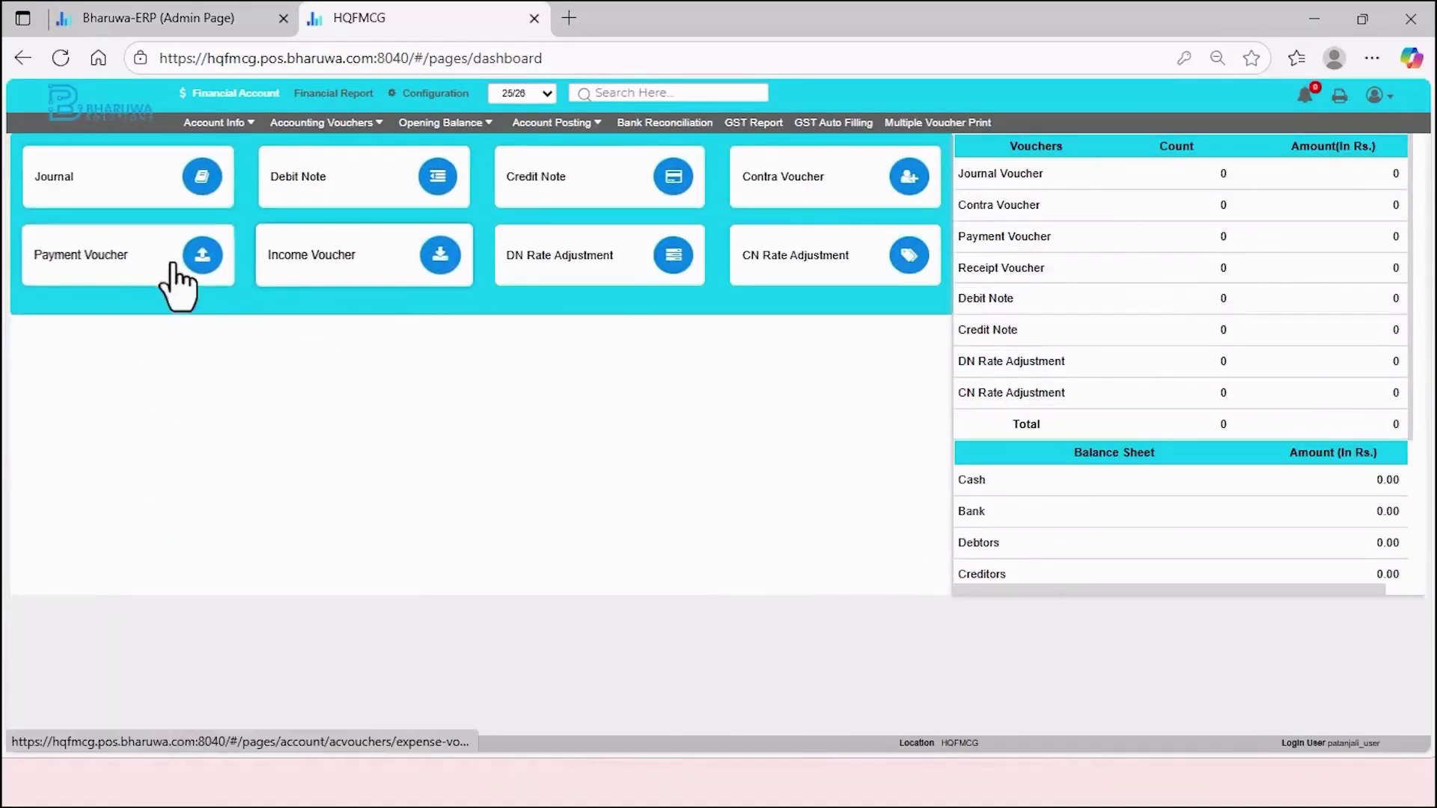
{"action": "mouse_move", "coordinate": [302, 123]}
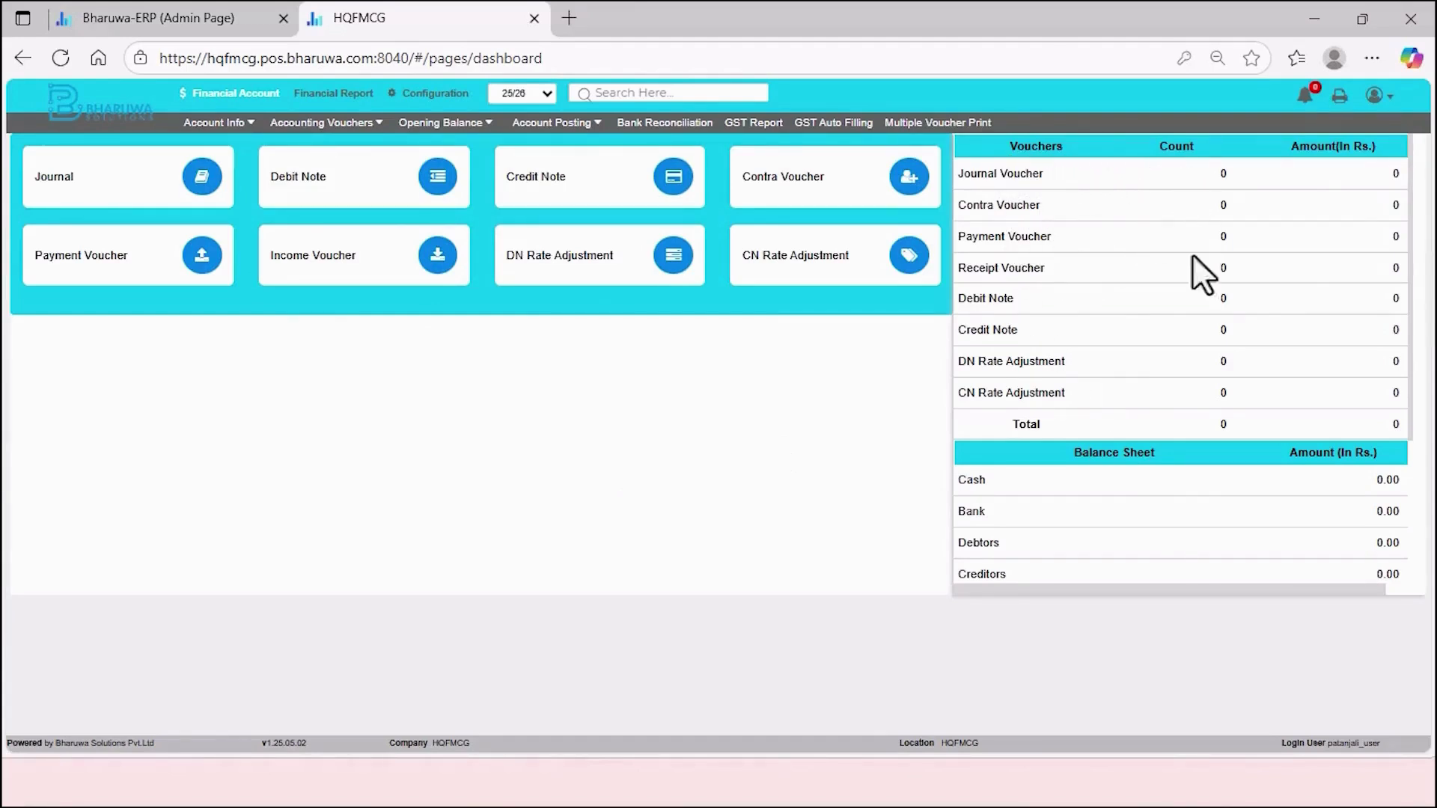
{"action": "scroll", "coordinate": [1208, 478], "scroll_direction": "down", "scroll_amount": 3}
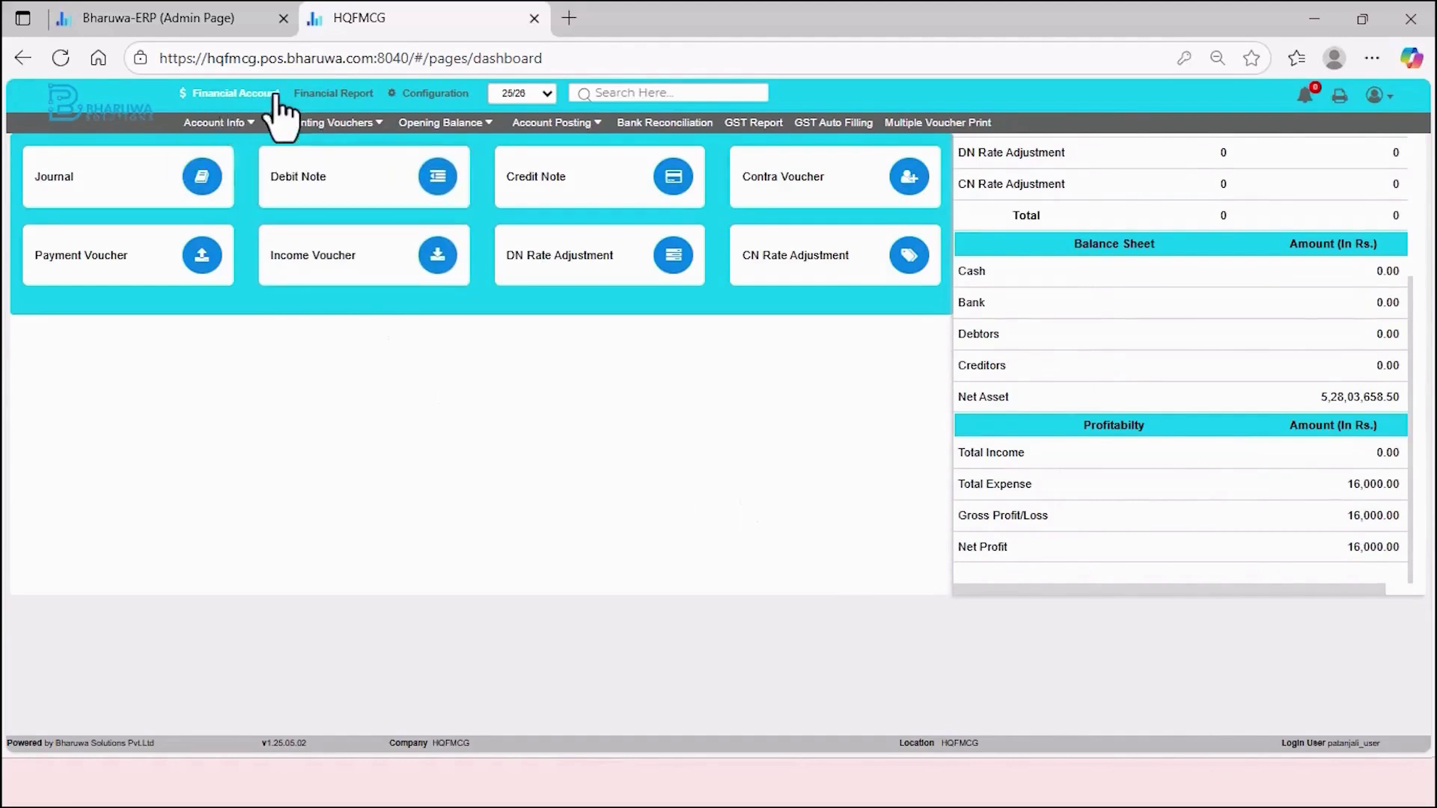
Review the Financial Account options for Account Info, Accounting Vouchers, Opening Balance and Account Posting, and open the GST Report overview
{"action": "left_click", "coordinate": [228, 122]}
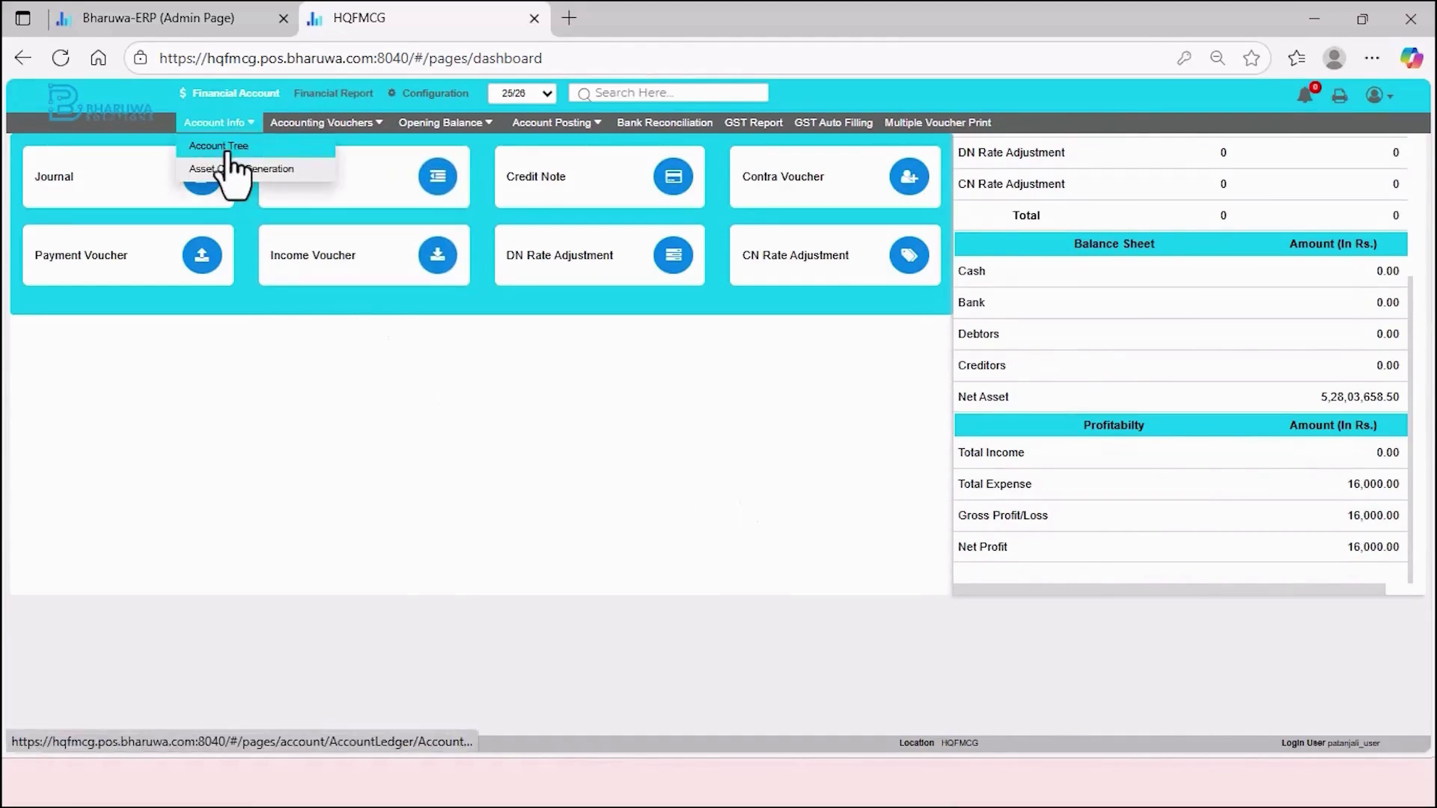
{"action": "left_click", "coordinate": [322, 124]}
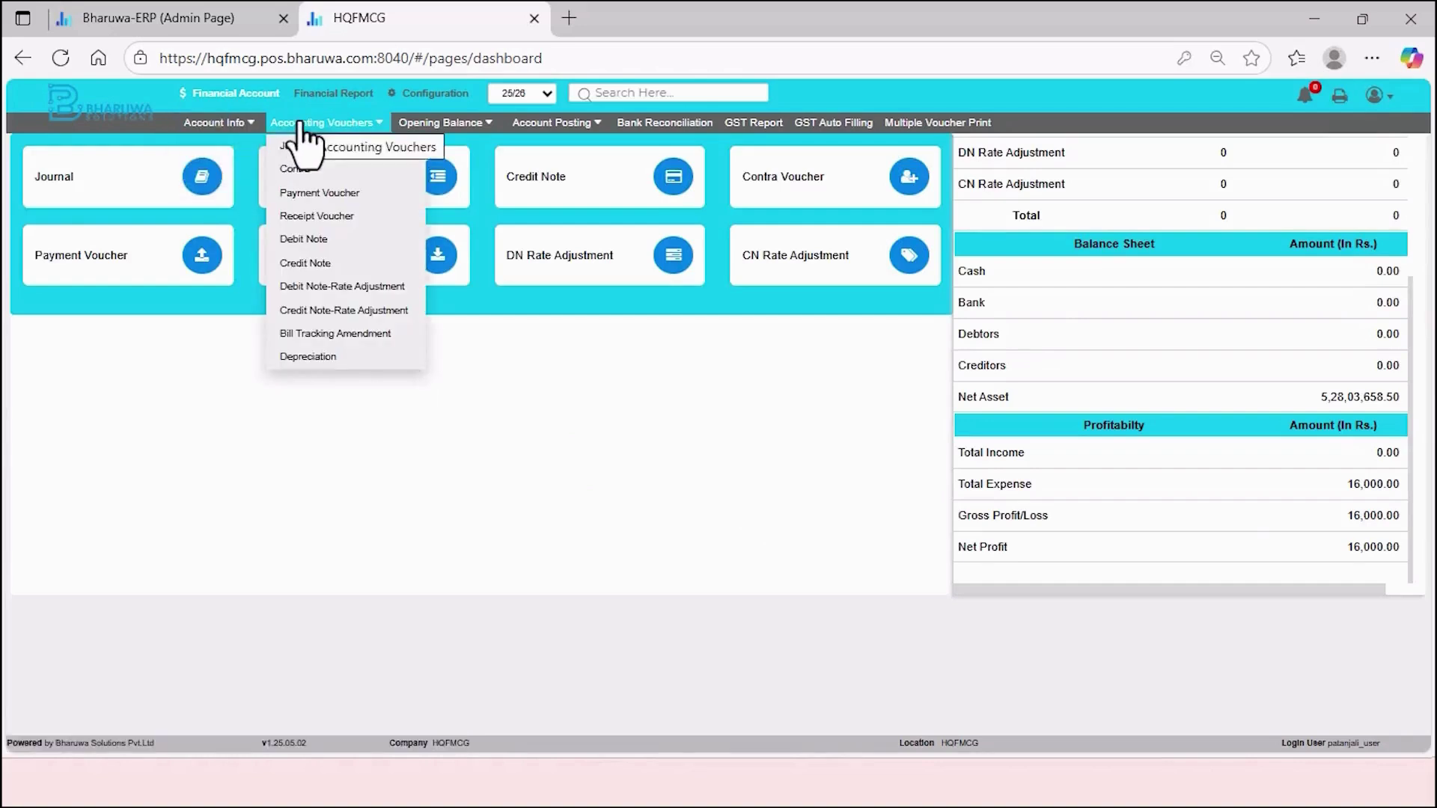
{"action": "left_click", "coordinate": [448, 123]}
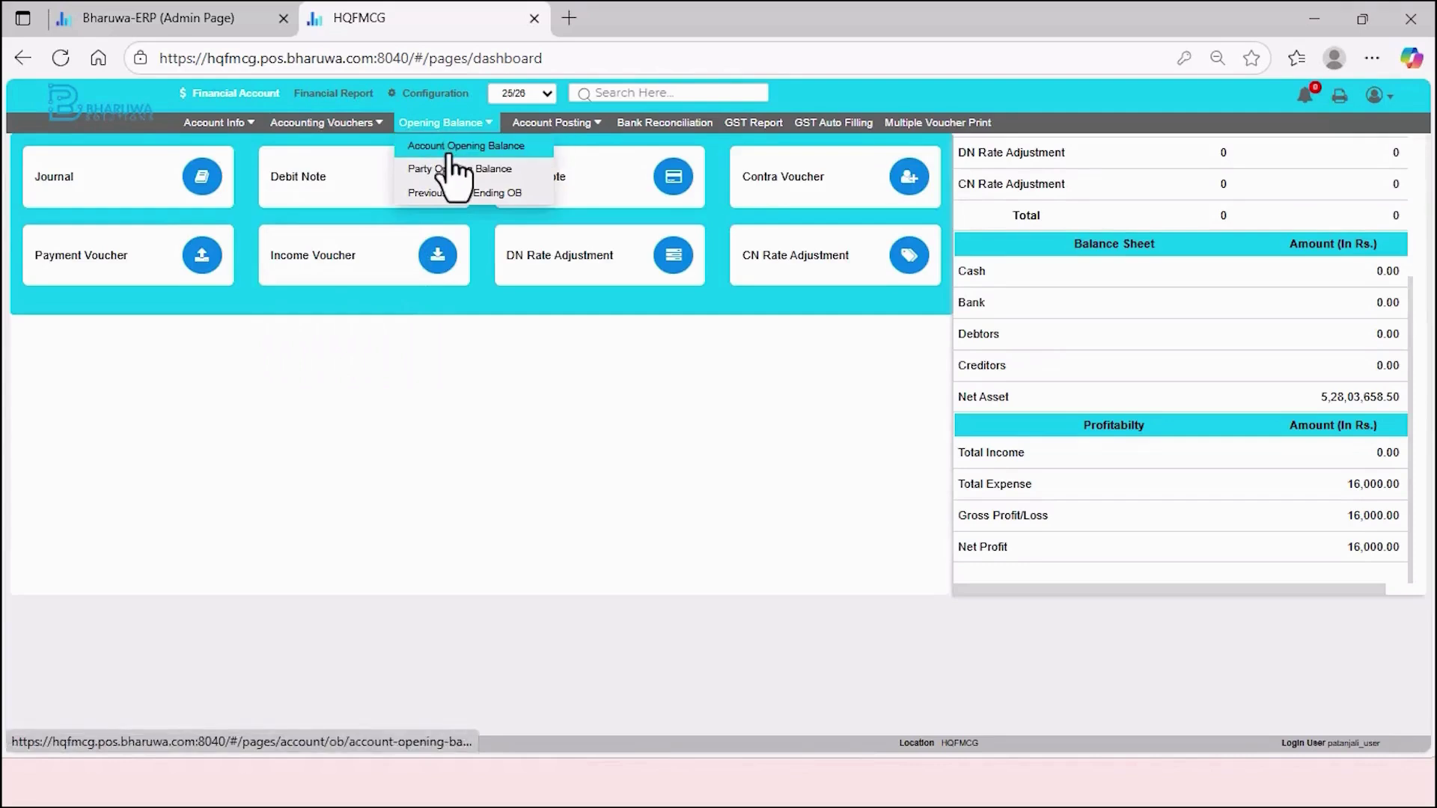
{"action": "left_click", "coordinate": [556, 122]}
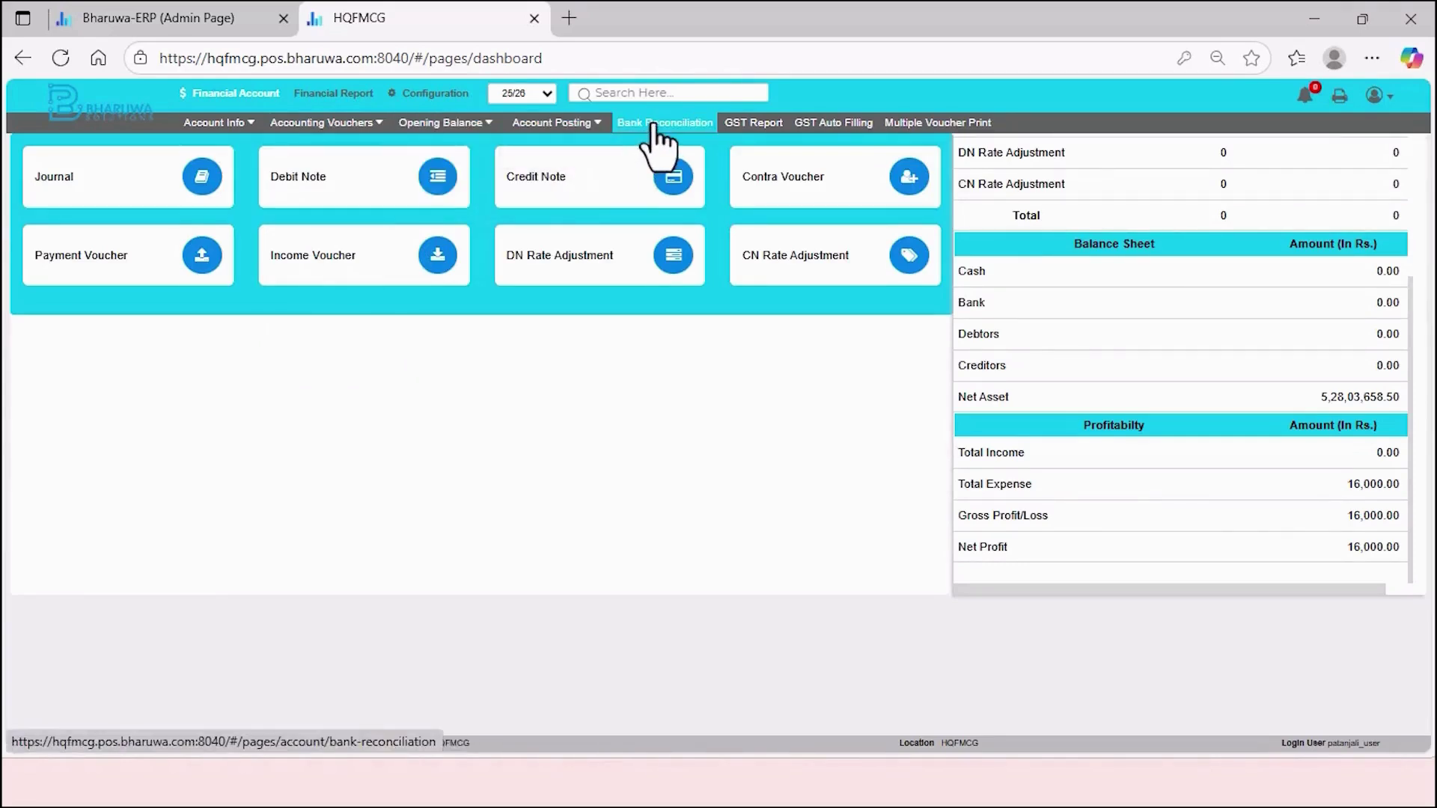
{"action": "left_click", "coordinate": [760, 138]}
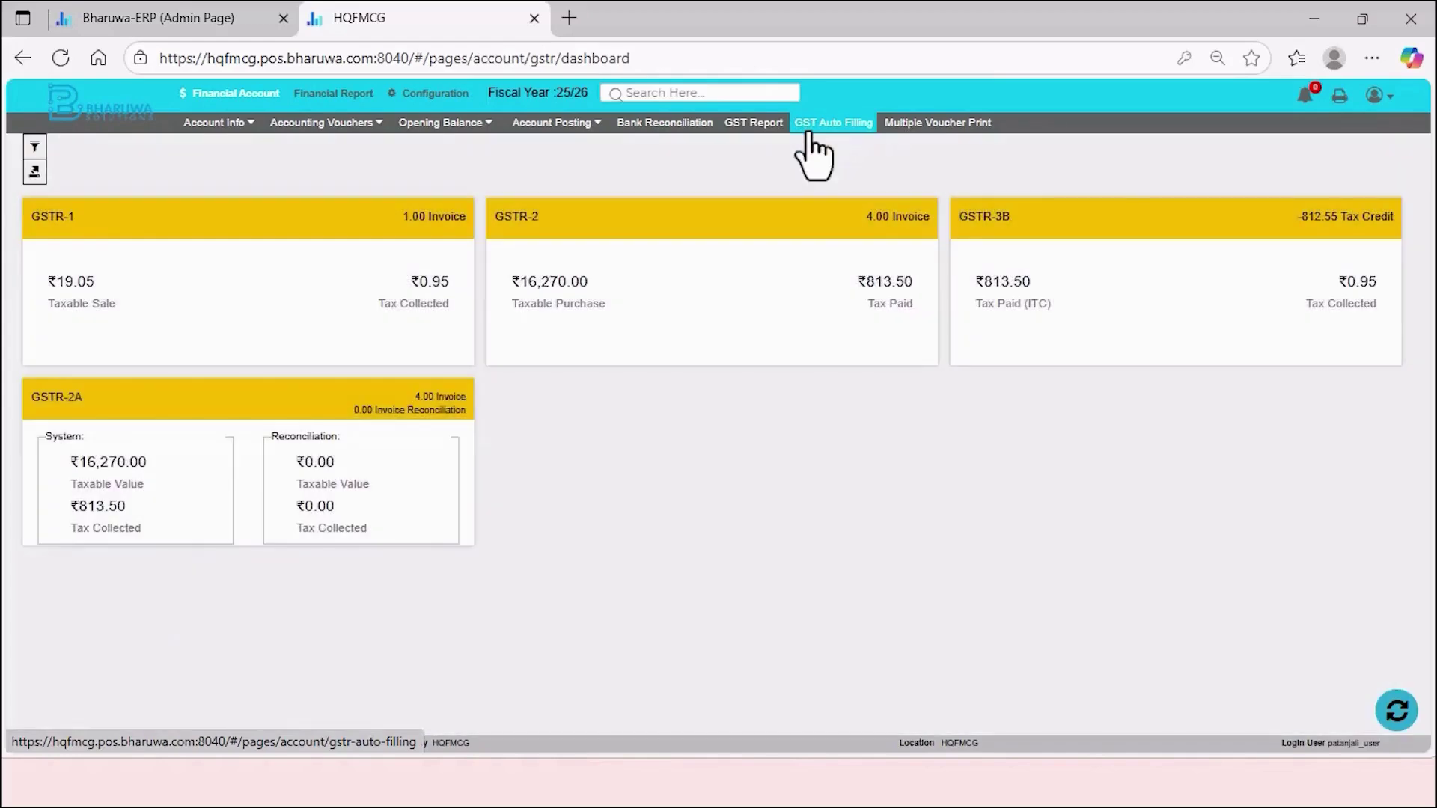
Examine the Financial Report offerings, from Account Register, Account Book and Additional Report through Final Report, Financial Analysis, Opening Report and Central Report
{"action": "left_click", "coordinate": [334, 94]}
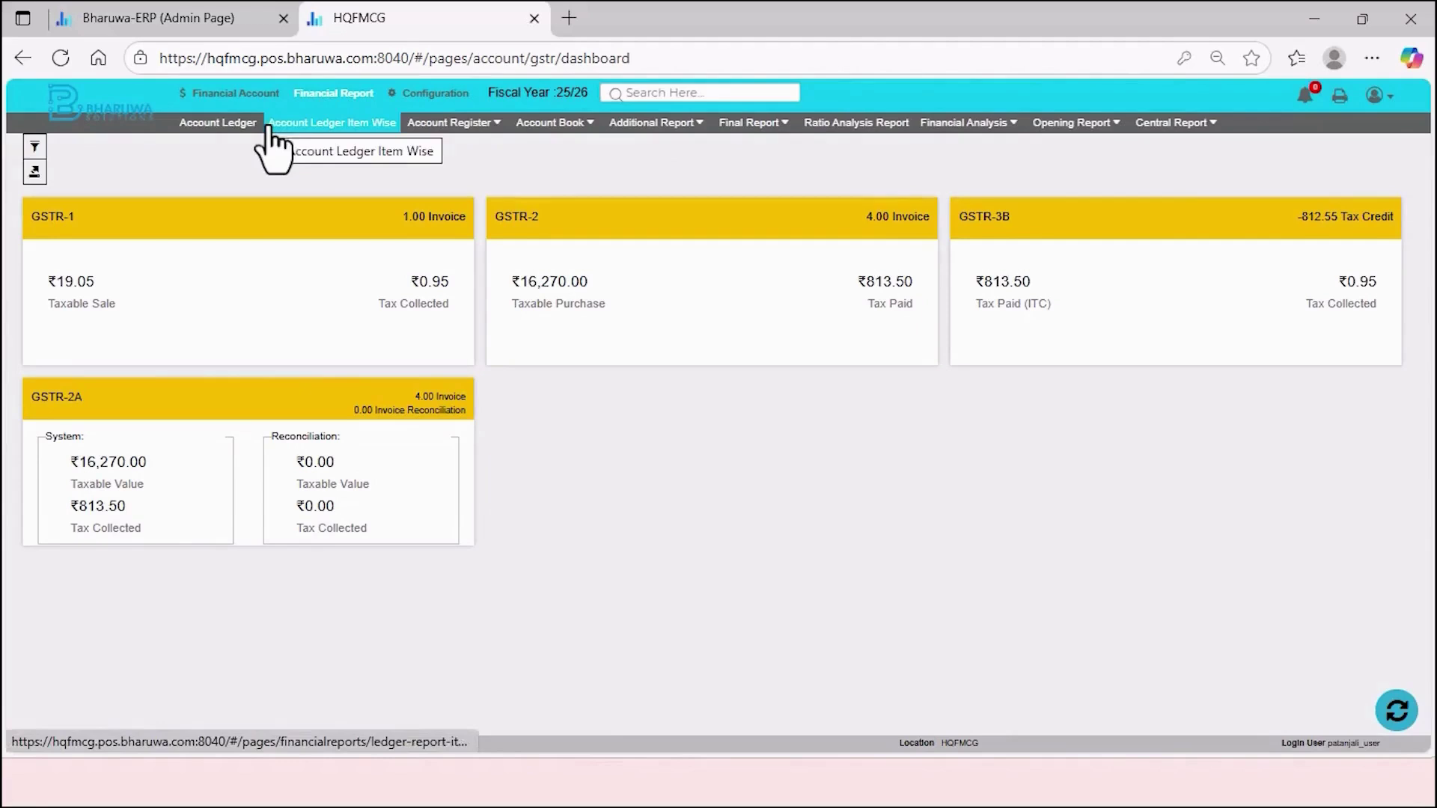
{"action": "left_click", "coordinate": [449, 122]}
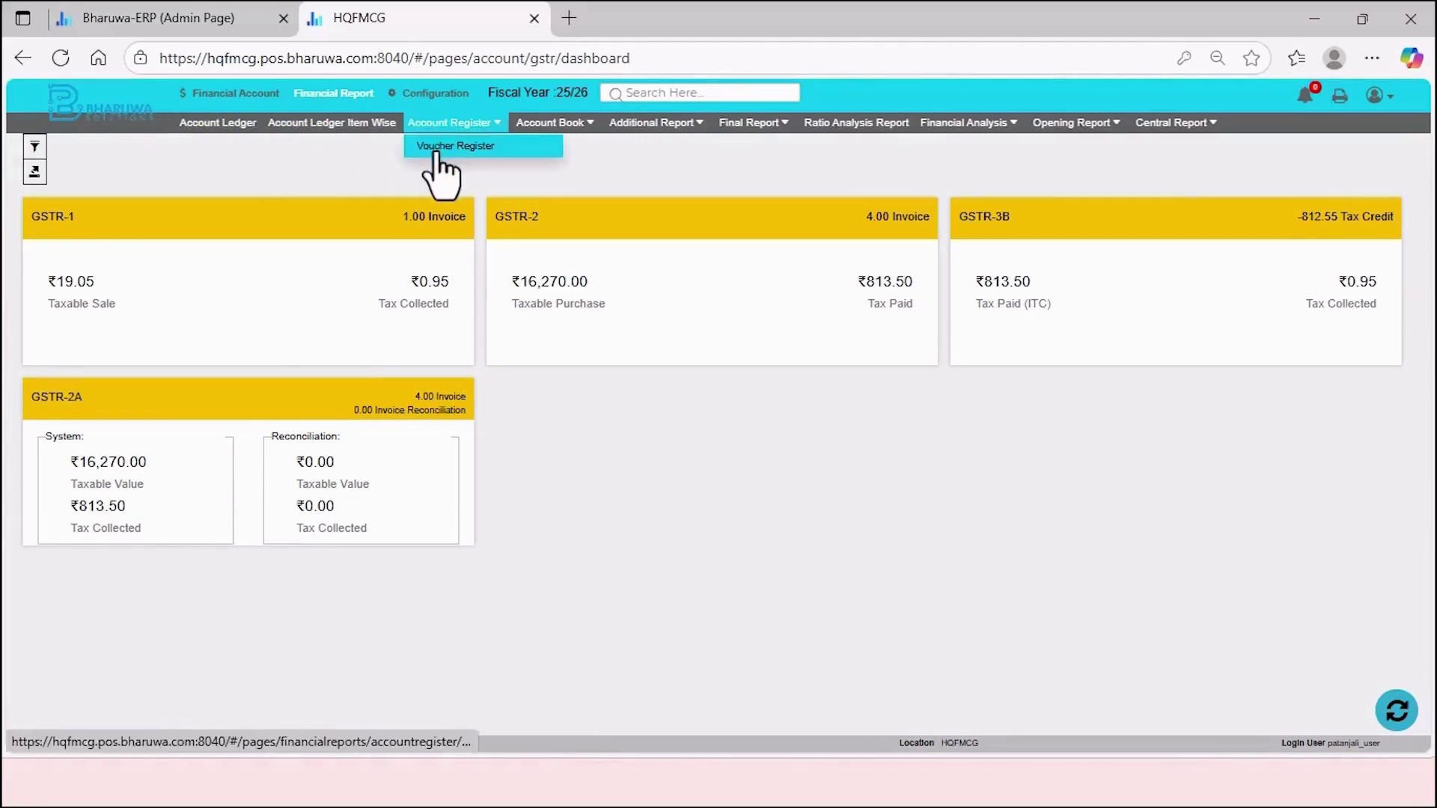
{"action": "left_click", "coordinate": [554, 122]}
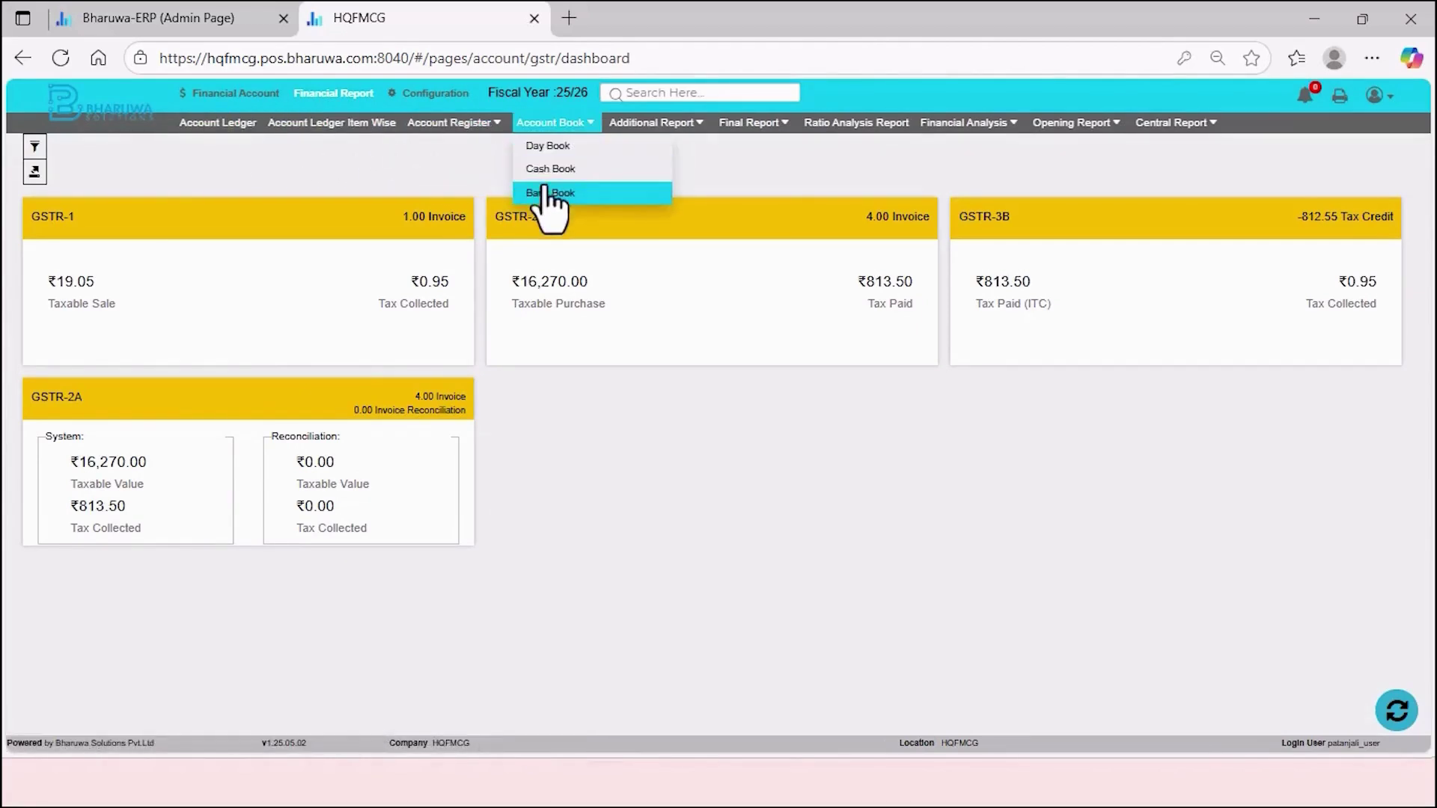
{"action": "left_click", "coordinate": [655, 123]}
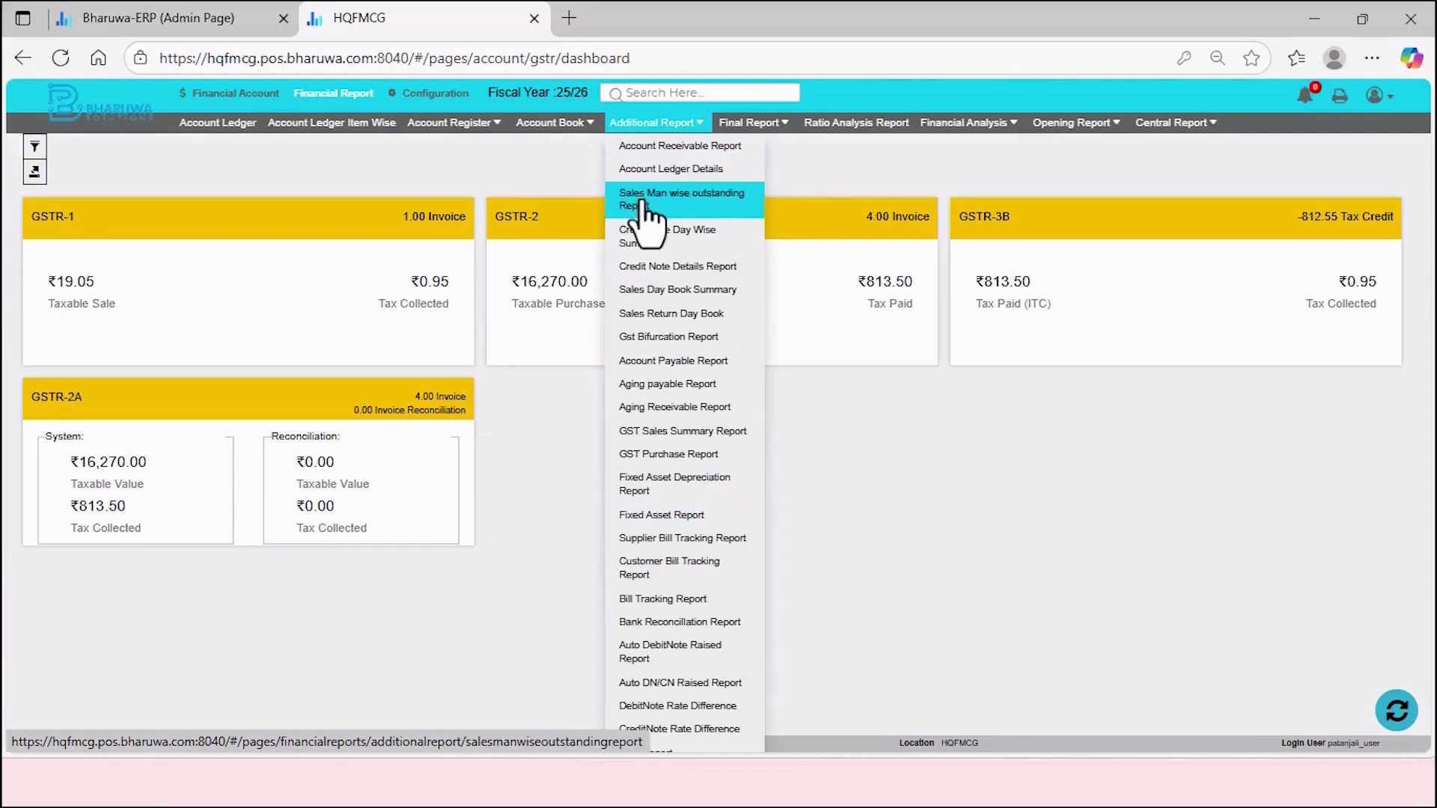
{"action": "left_click", "coordinate": [747, 122]}
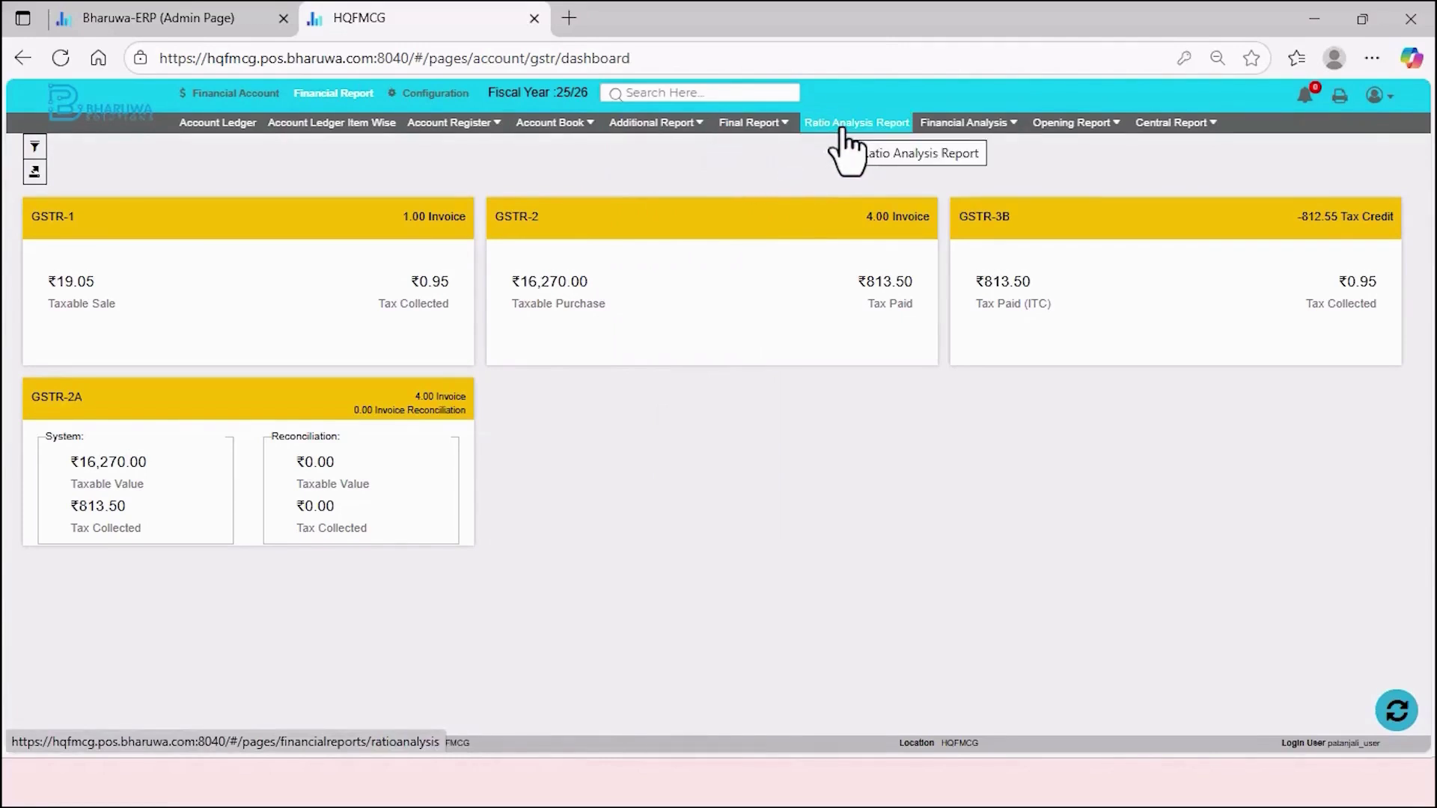
{"action": "left_click", "coordinate": [966, 122]}
{"action": "mouse_move", "coordinate": [965, 146]}
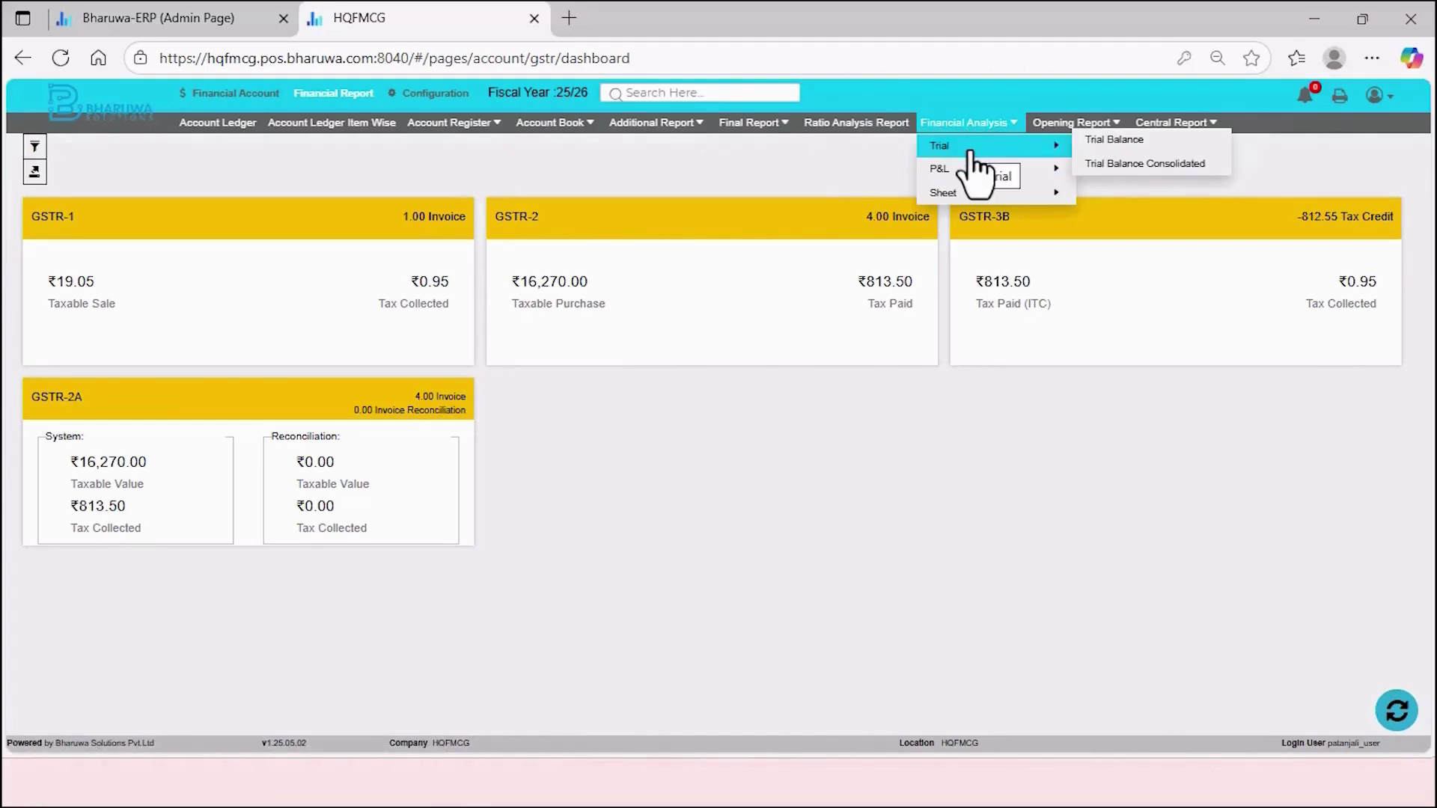
{"action": "mouse_move", "coordinate": [1035, 175]}
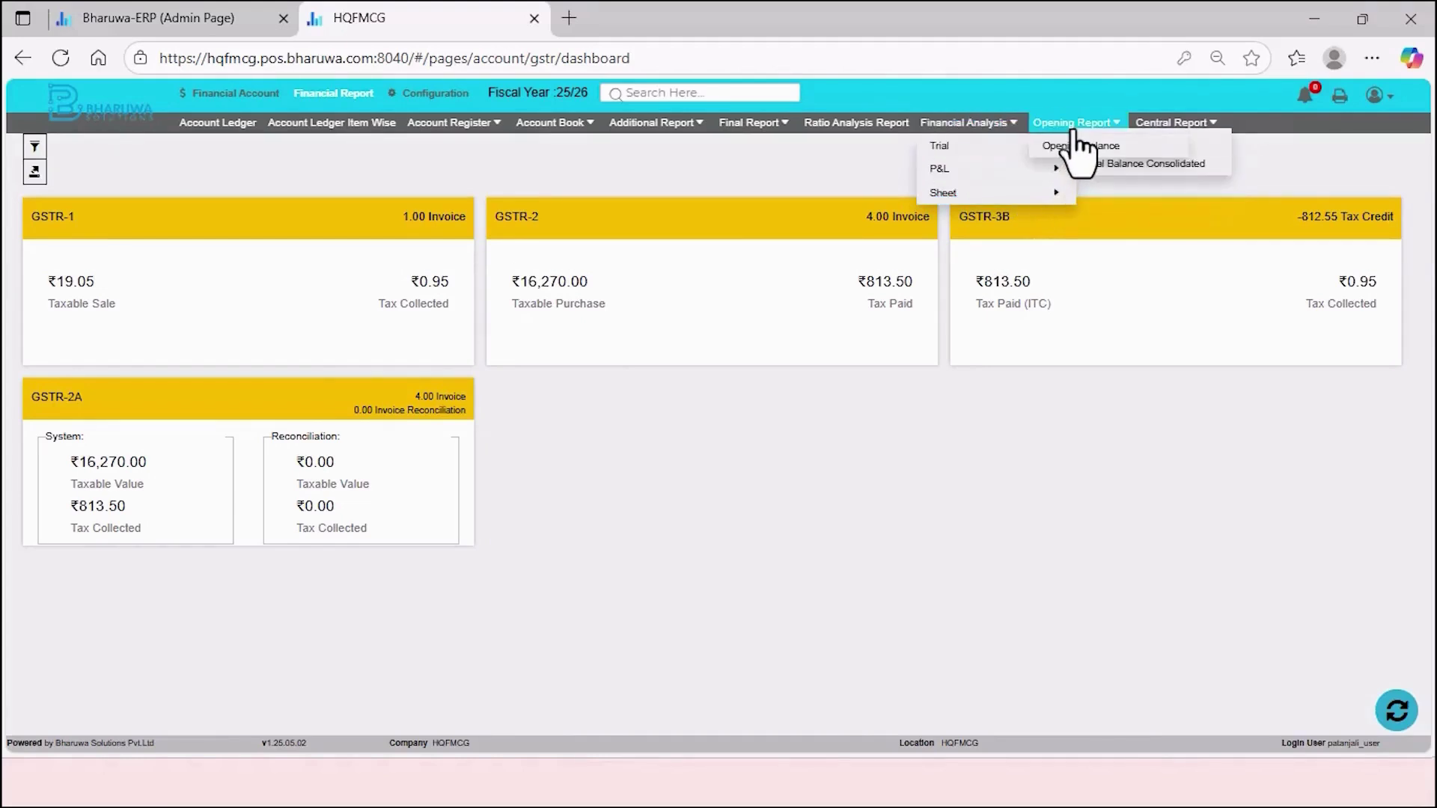
{"action": "mouse_move", "coordinate": [1075, 123]}
{"action": "mouse_move", "coordinate": [1156, 127]}
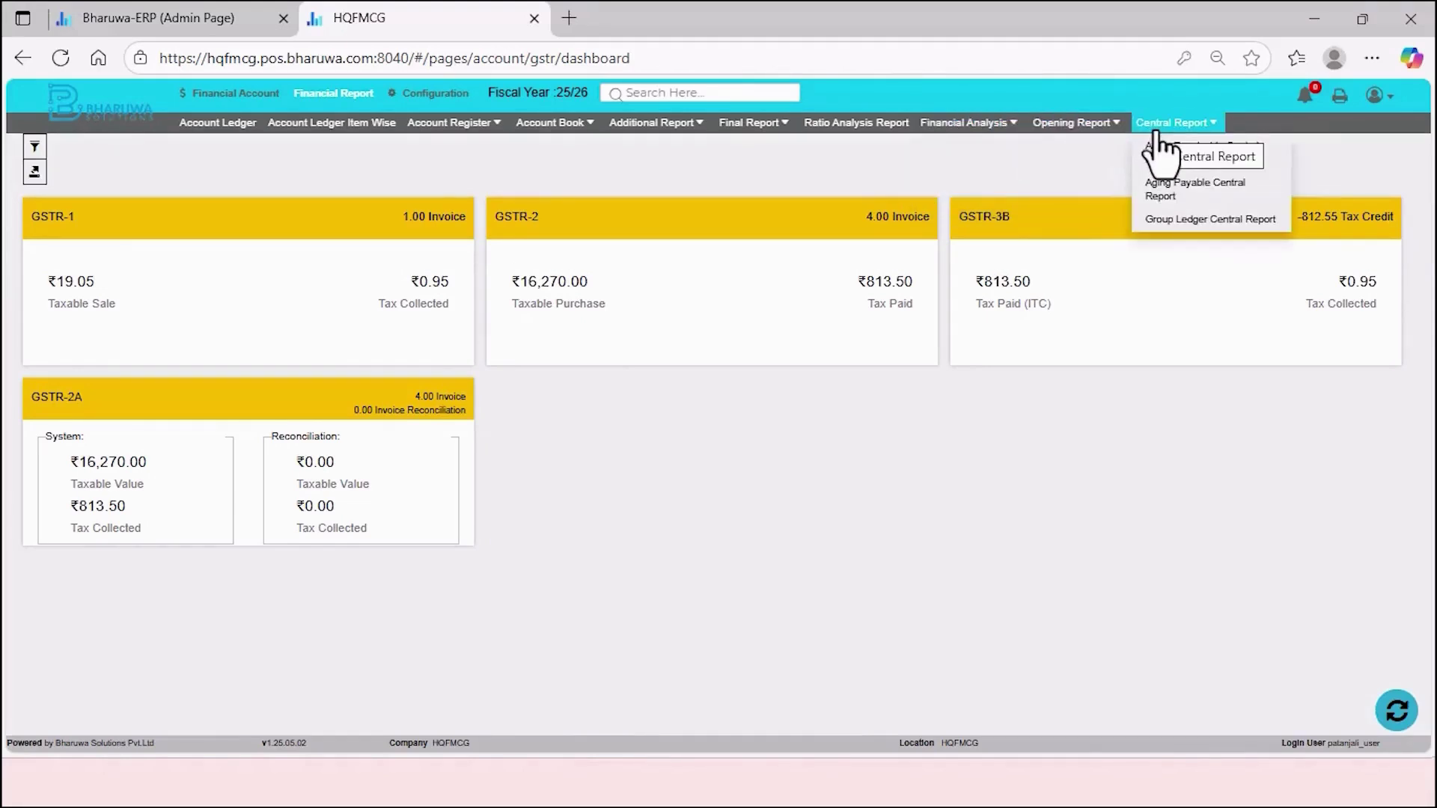